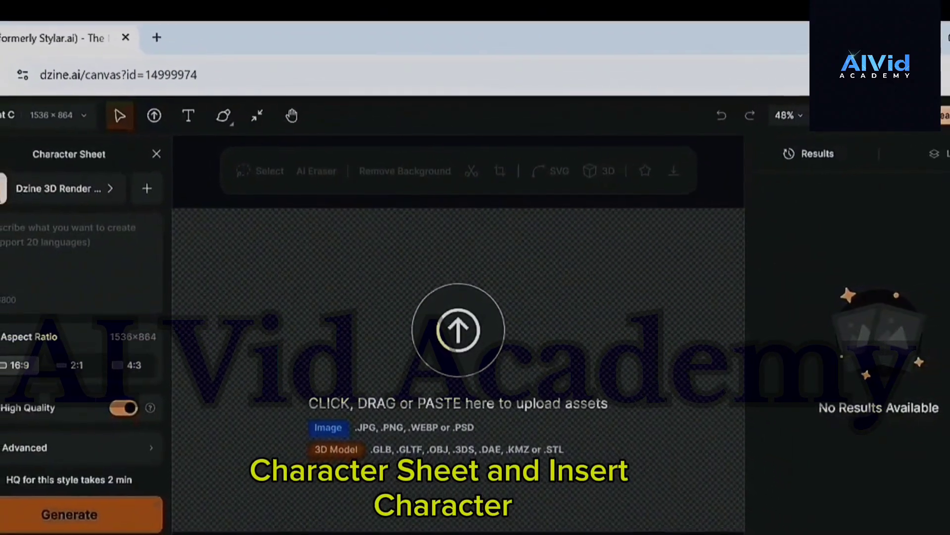
Open the Character Sheet tool and browse the style library to choose the FLUX.1 image style.
click(44, 385)
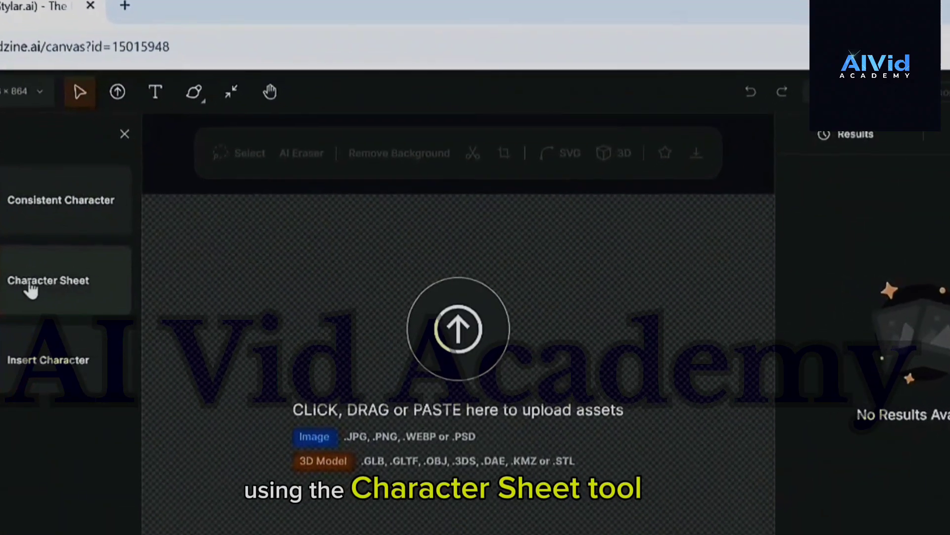
click(31, 287)
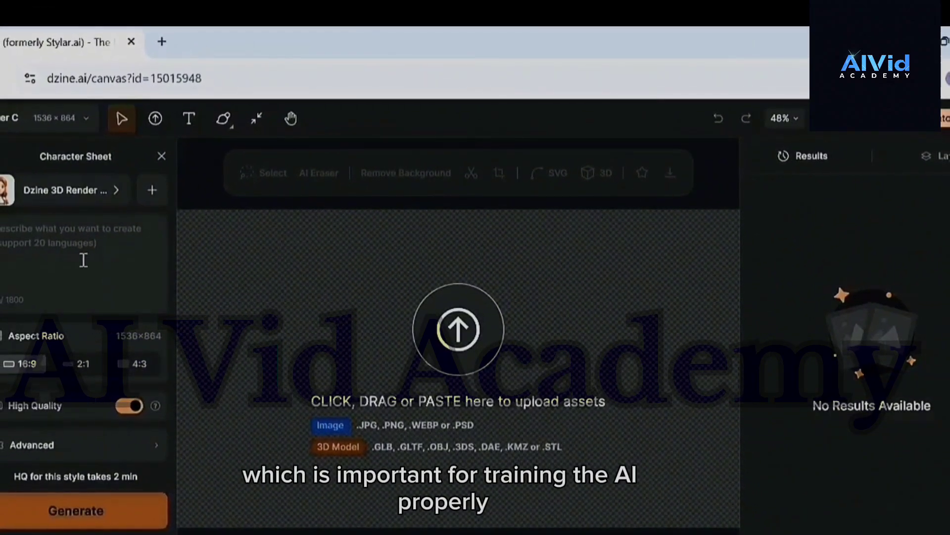
click(21, 191)
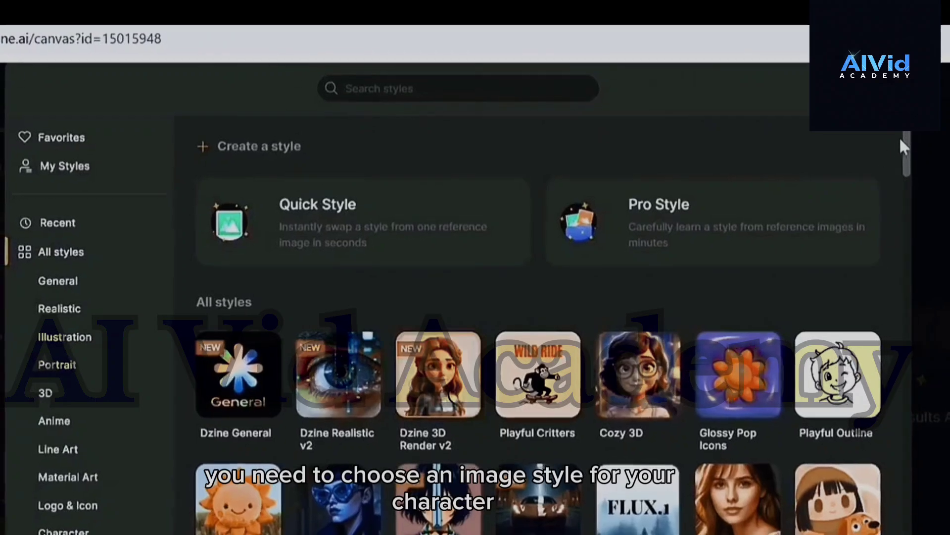
drag(905, 132, 904, 258)
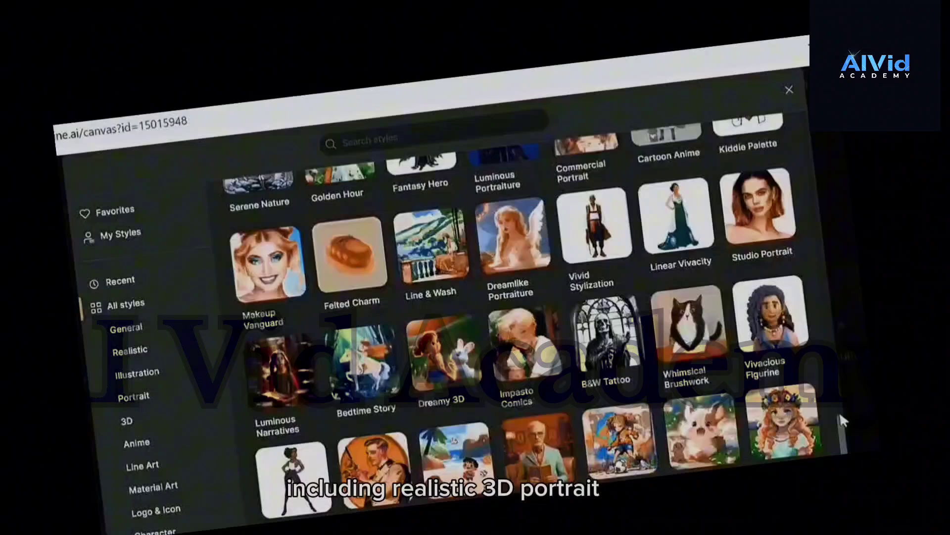
drag(839, 411, 859, 138)
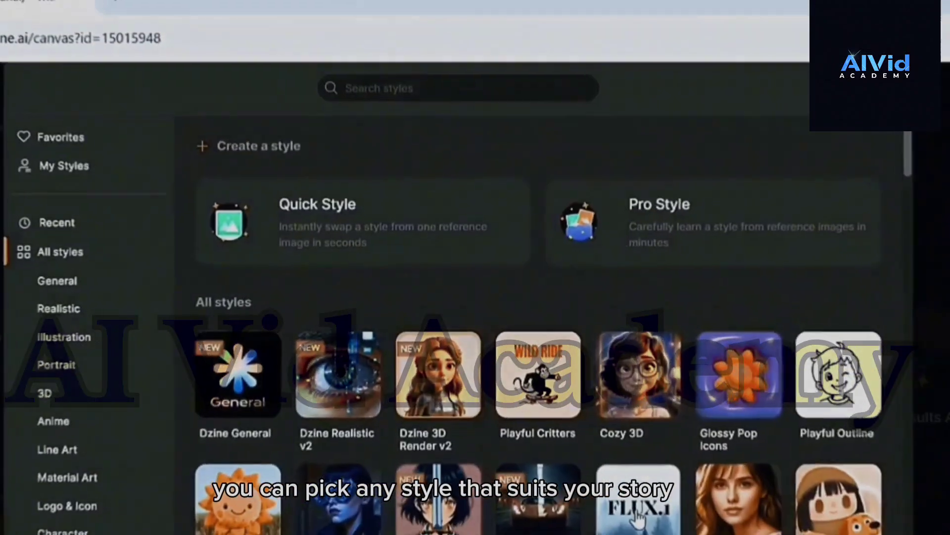
click(619, 516)
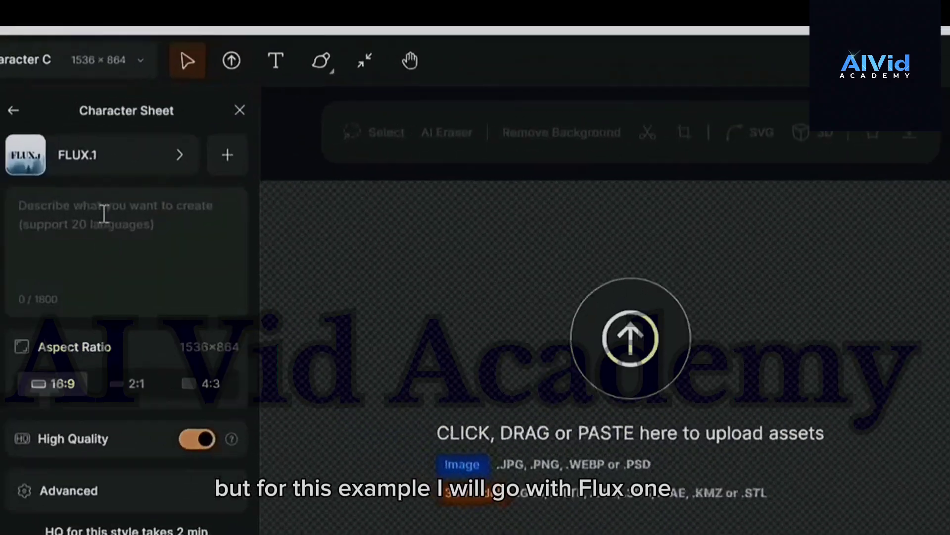
Paste a description of a large, fluffy orange cat standing upright in a denim jacket, white T-shirt, khaki pants and brown leather shoes.
click(62, 235)
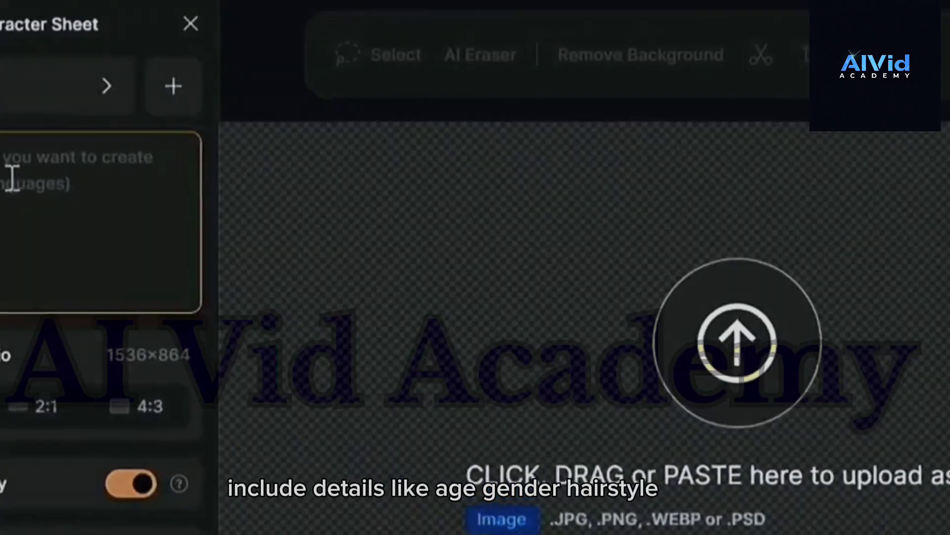
key(ctrl+v)
scroll(69, 234, up, 5)
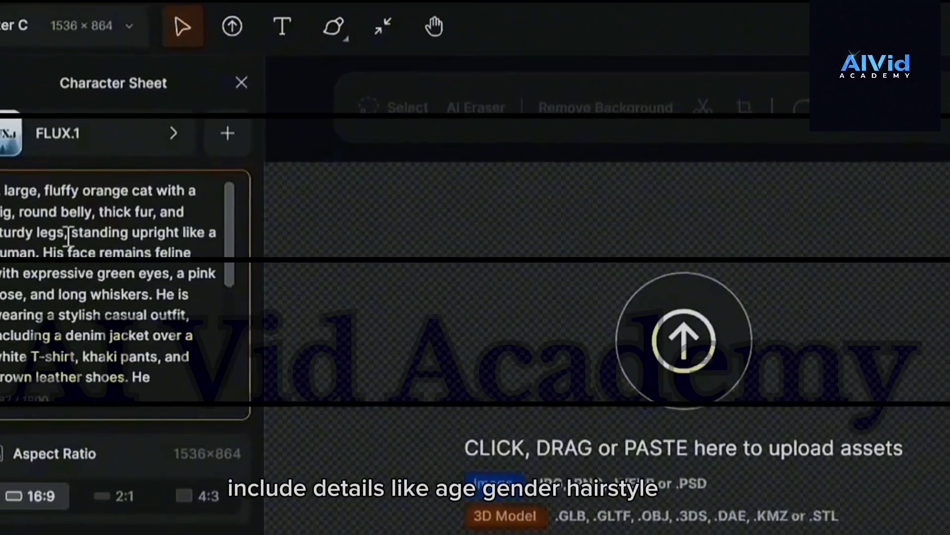
scroll(69, 235, down, 5)
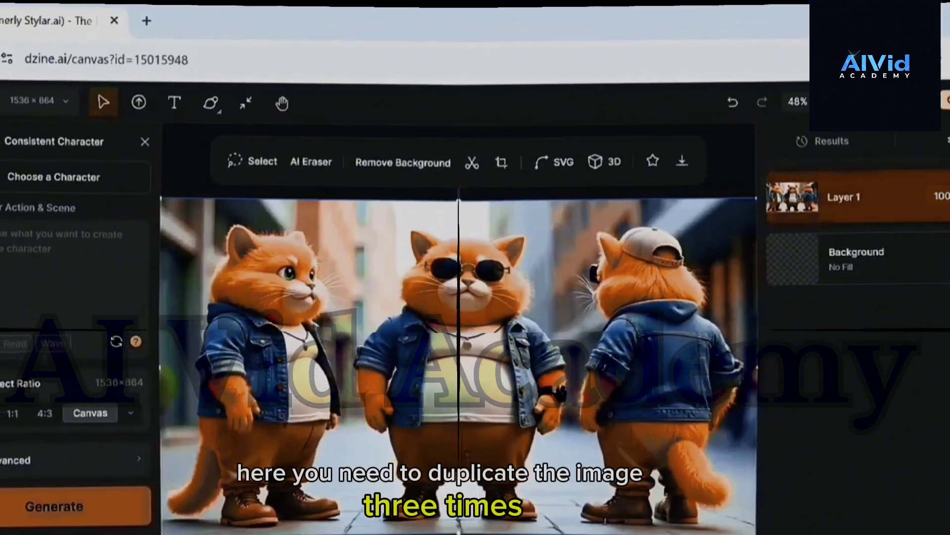
Duplicate the three-view cat image layer twice to get one layer per view.
click(937, 197)
click(895, 218)
click(935, 197)
click(890, 213)
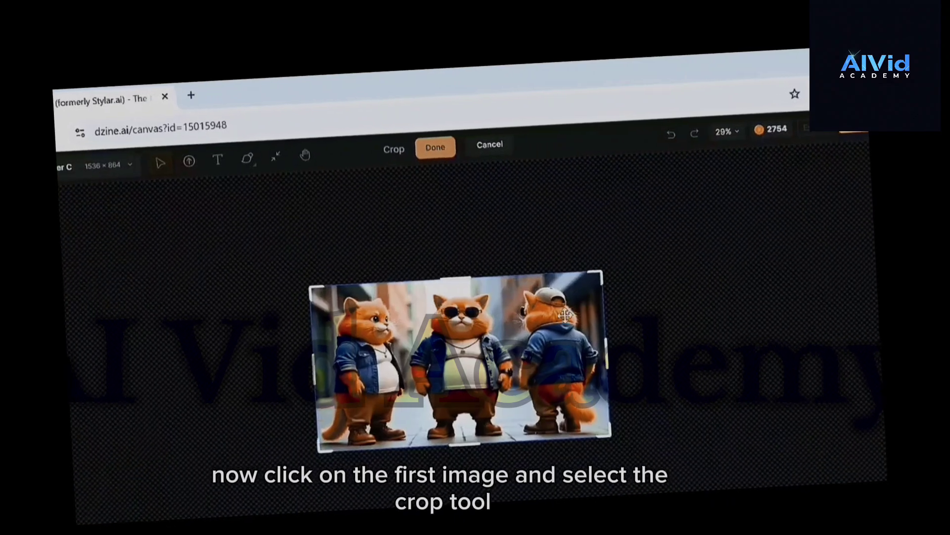
Crop Layer 1 copy 2 to the side-view cat and hide that layer.
drag(605, 354, 415, 367)
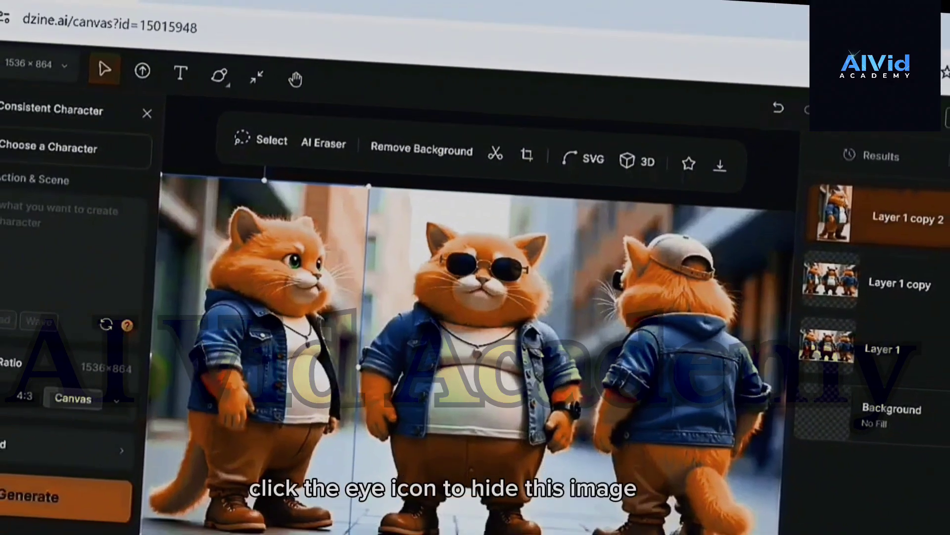
click(944, 223)
Crop Layer 1 copy on both sides to the front-facing cat with sunglasses.
click(930, 306)
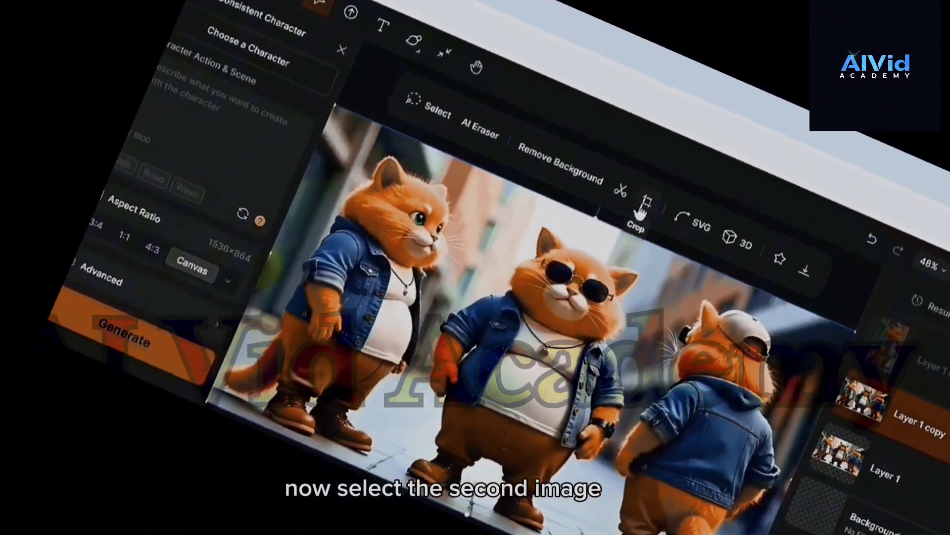
click(546, 171)
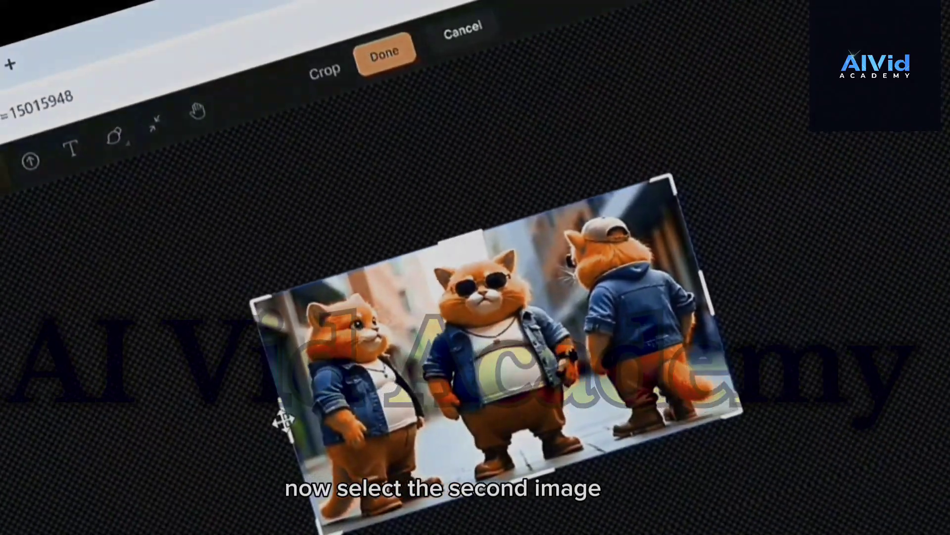
drag(463, 240, 550, 324)
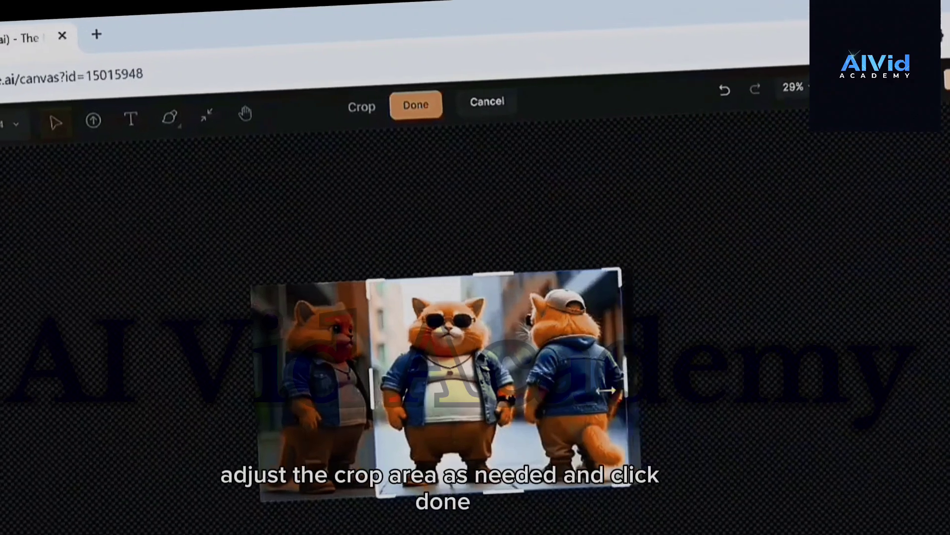
drag(641, 381, 523, 381)
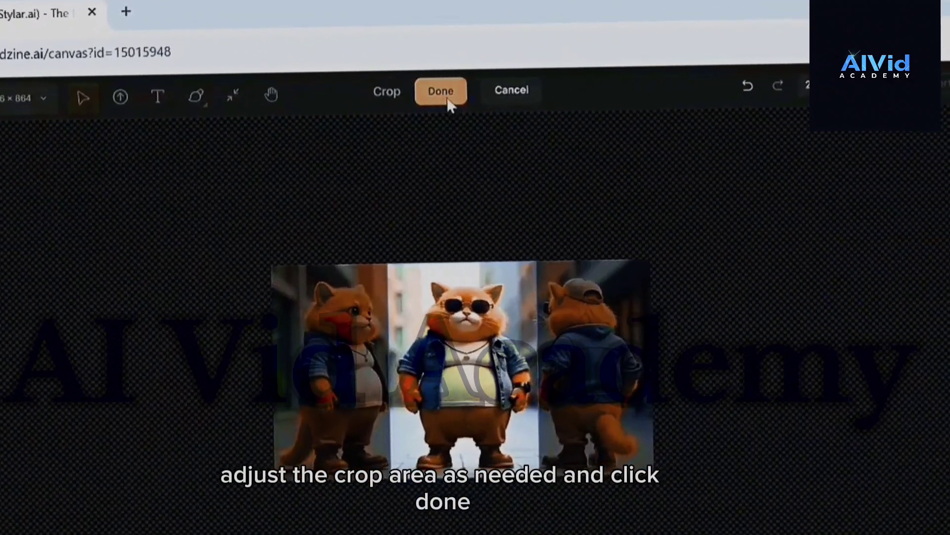
click(450, 102)
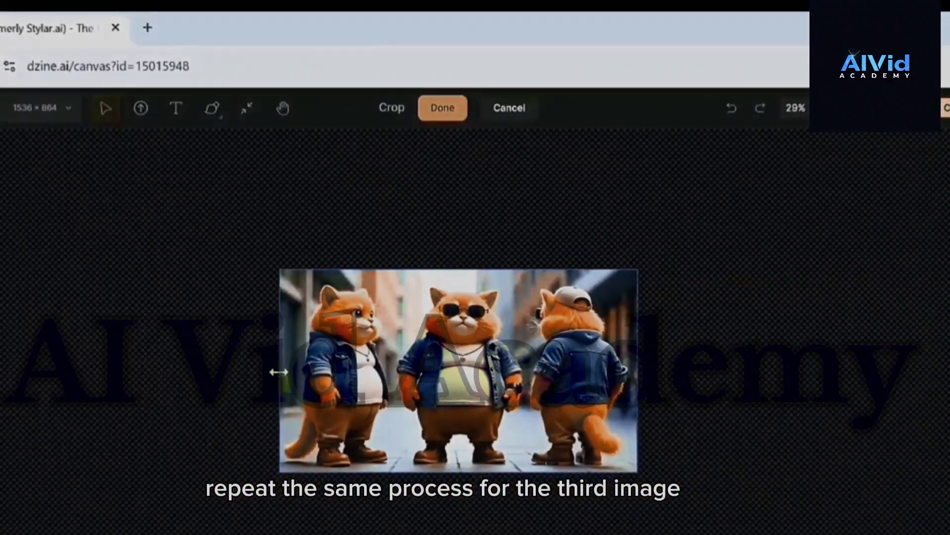
Crop Layer 1 to the back-view cat and fit the canvas to that content.
drag(276, 371, 522, 372)
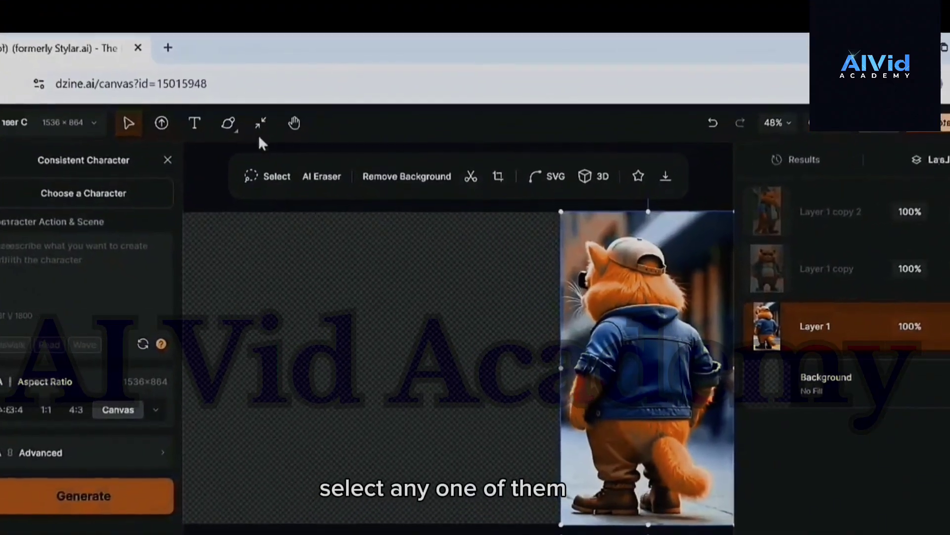
click(260, 124)
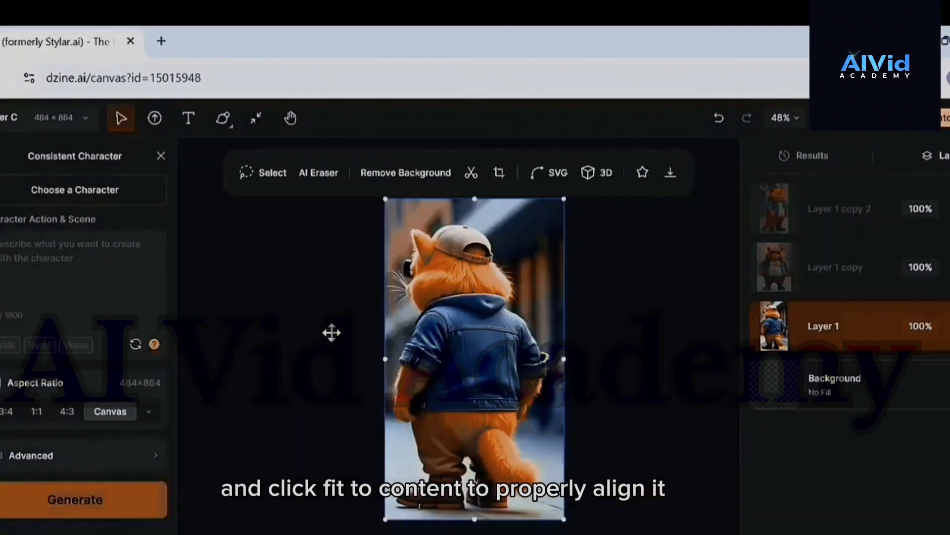
Download the back-view cat image as a PNG at 1x, and move on to the Layer 1 copy 2 image.
click(673, 184)
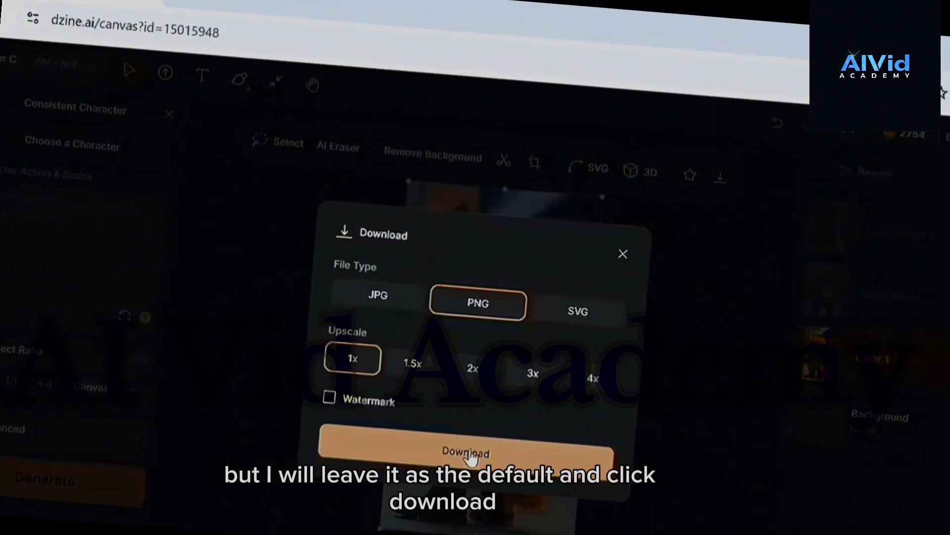
click(468, 453)
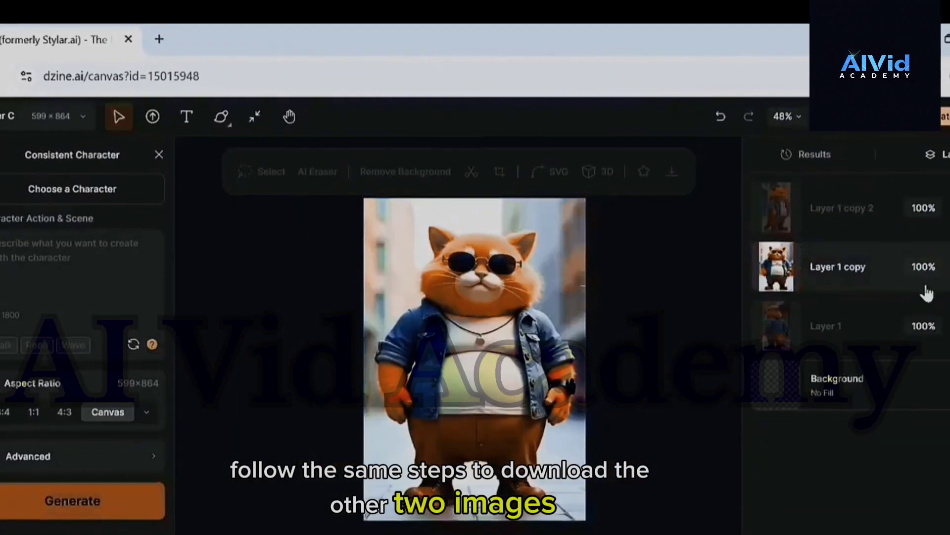
click(838, 205)
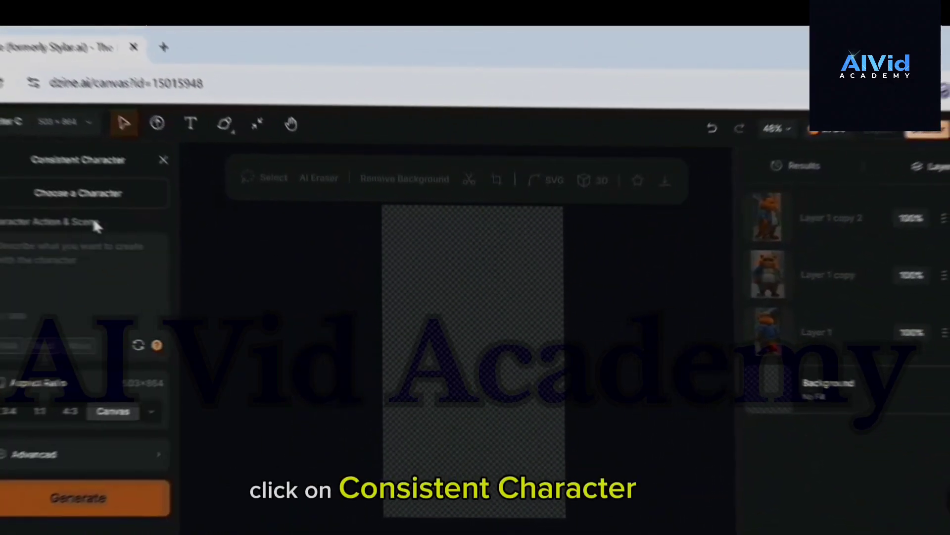
Create a new character named Cat Male from the three cropped cat images and train it.
click(112, 211)
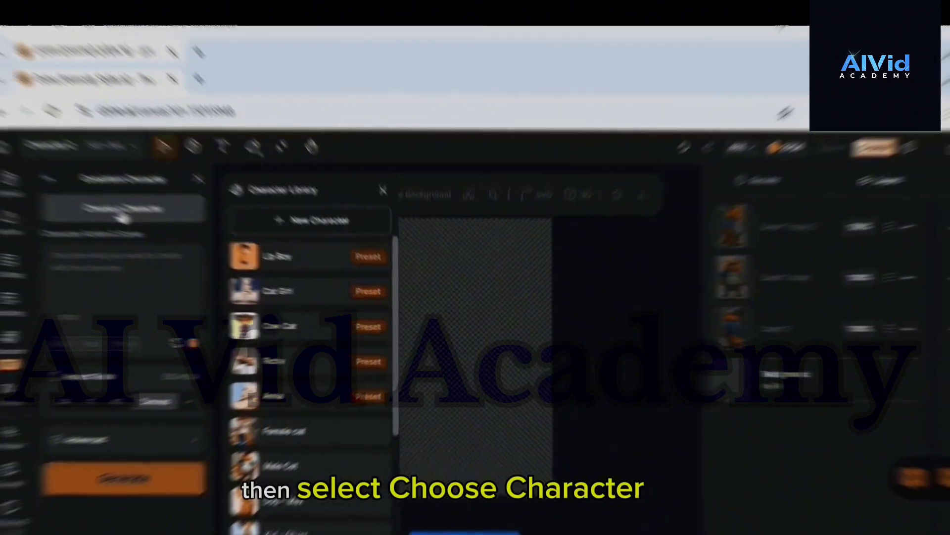
scroll(301, 297, down, 3)
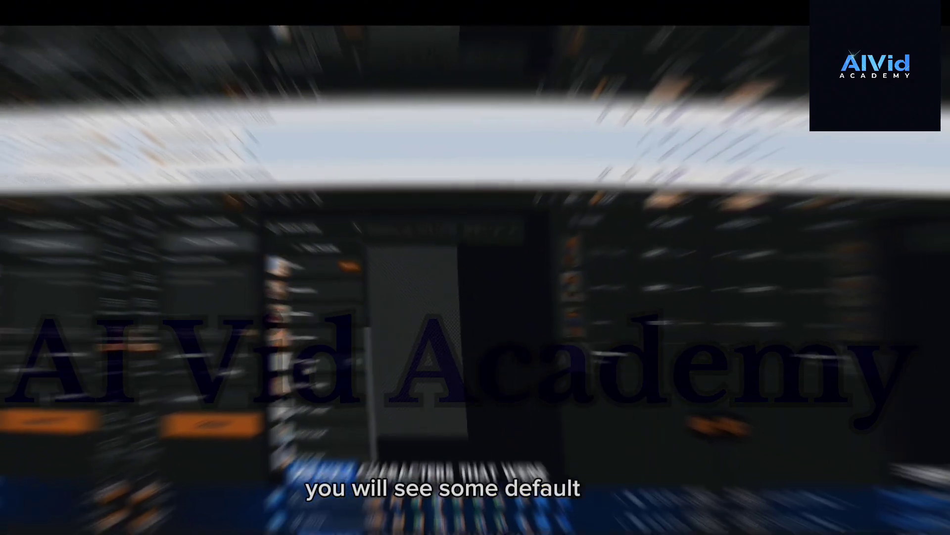
scroll(304, 364, up, 3)
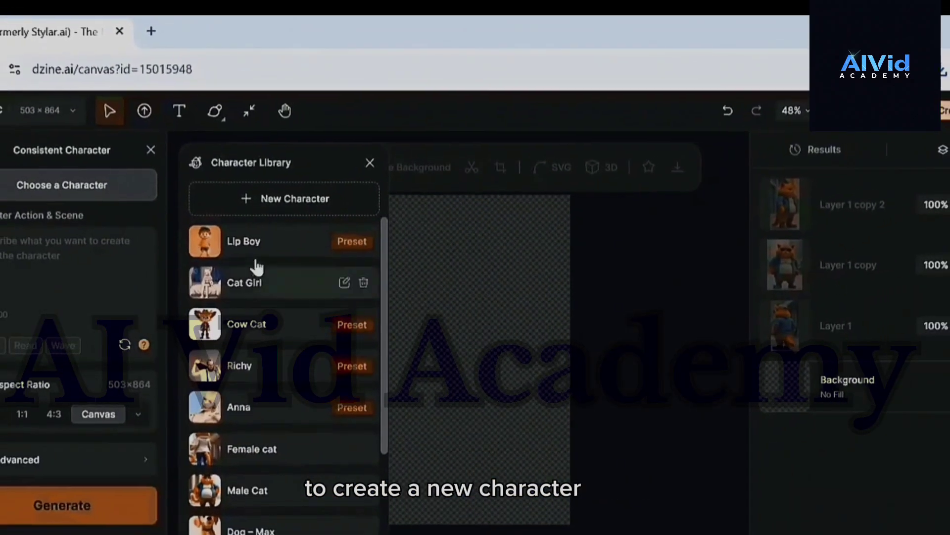
click(295, 204)
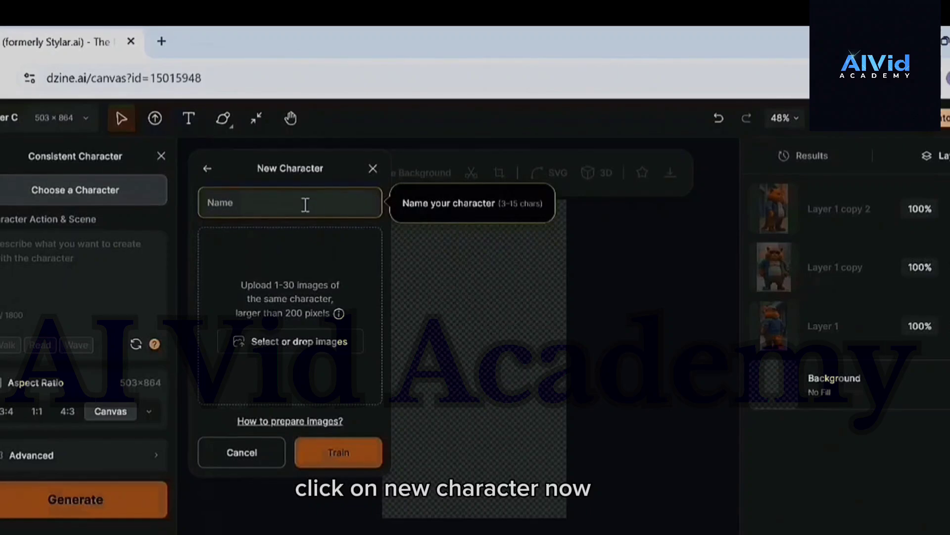
text(Cat Maid)
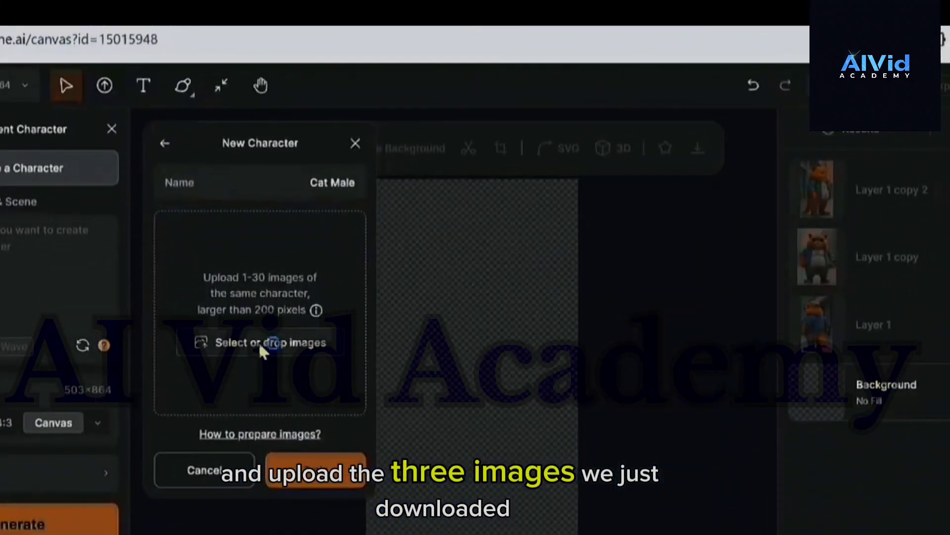
click(260, 345)
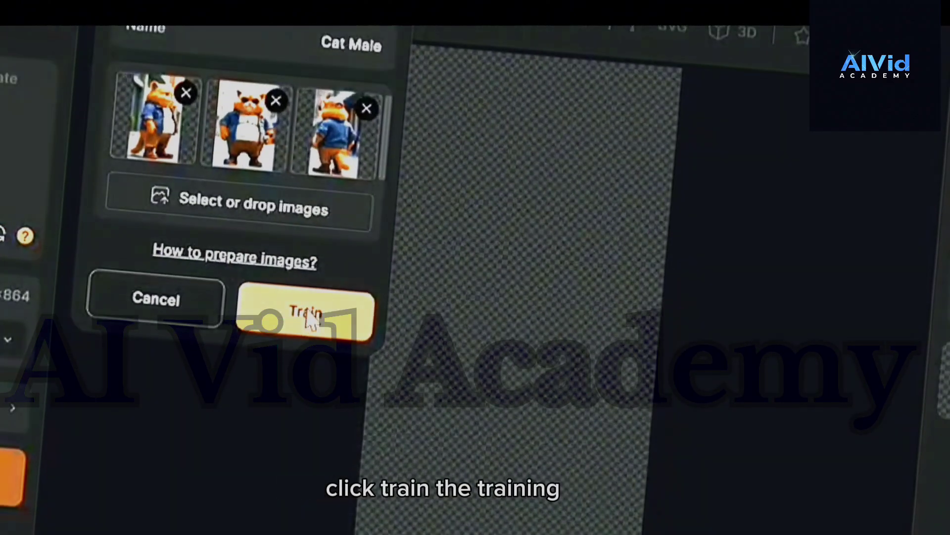
click(317, 384)
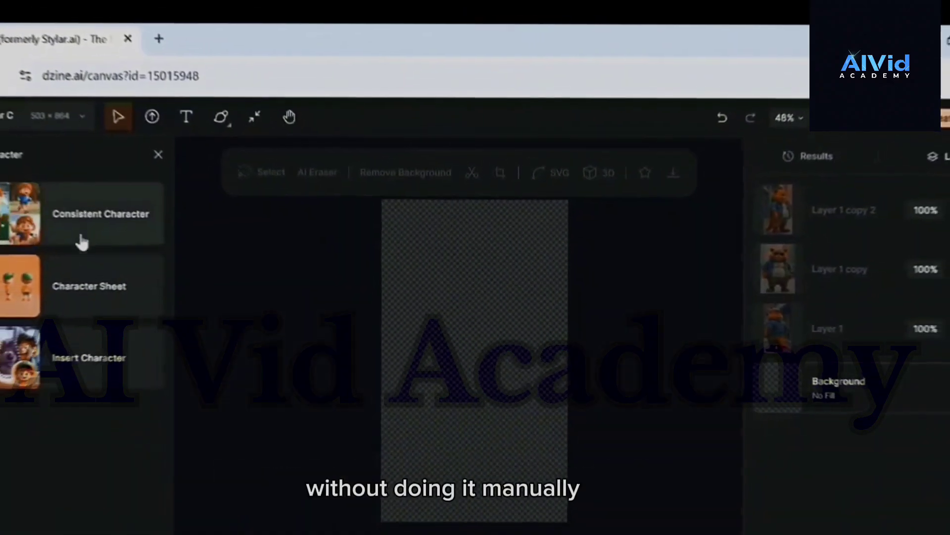
Reopen the Character Sheet tool and enter a description of a human-like female cat dressed in pastel pink.
click(77, 290)
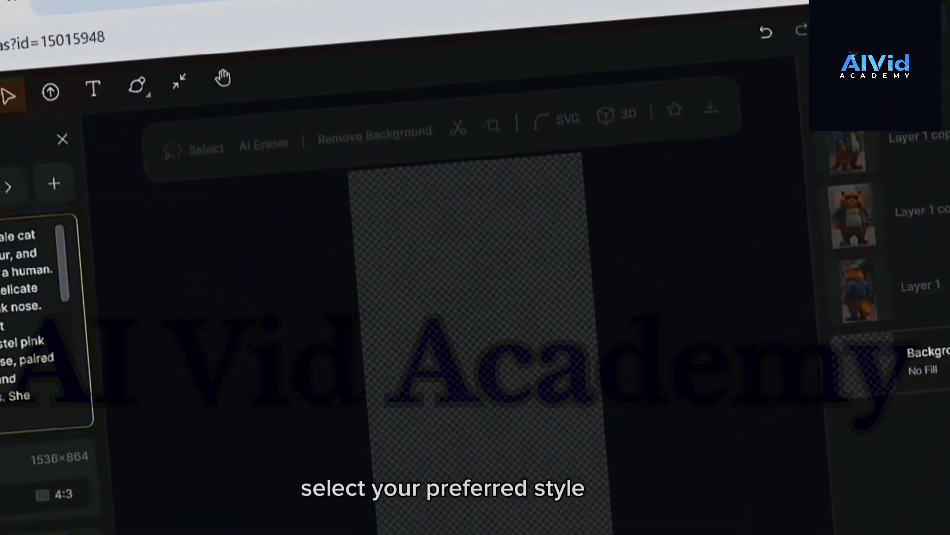
scroll(4, 309, down, 5)
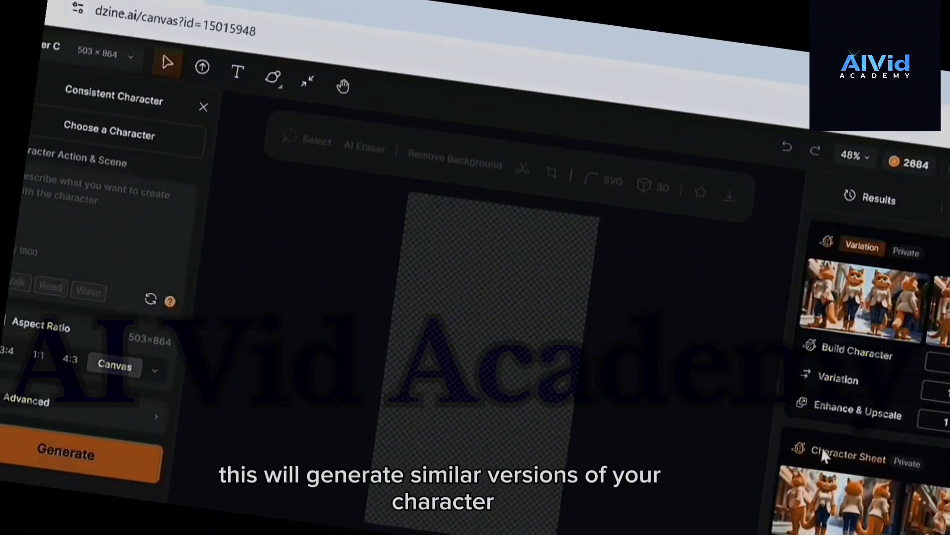
Build a character from the first image of the female cat's character sheet results.
mouse_move(862, 303)
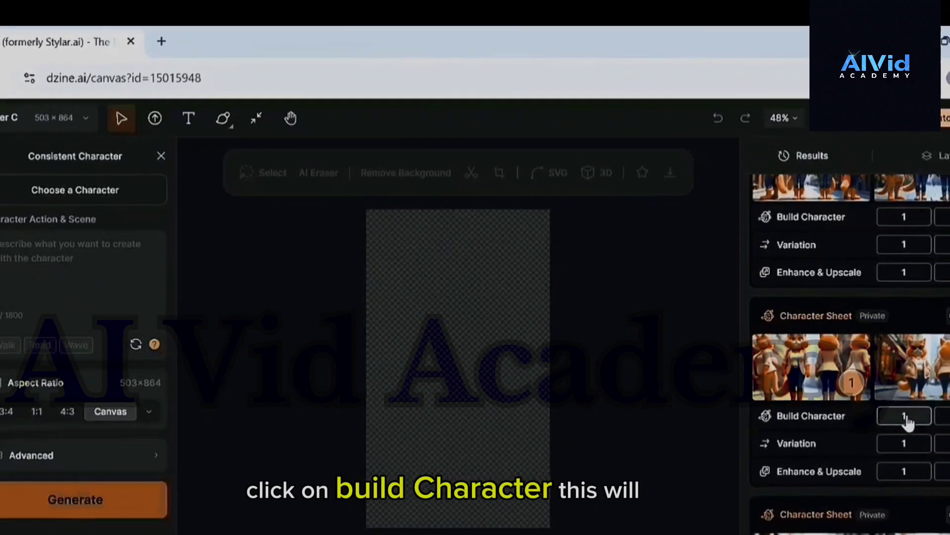
click(904, 416)
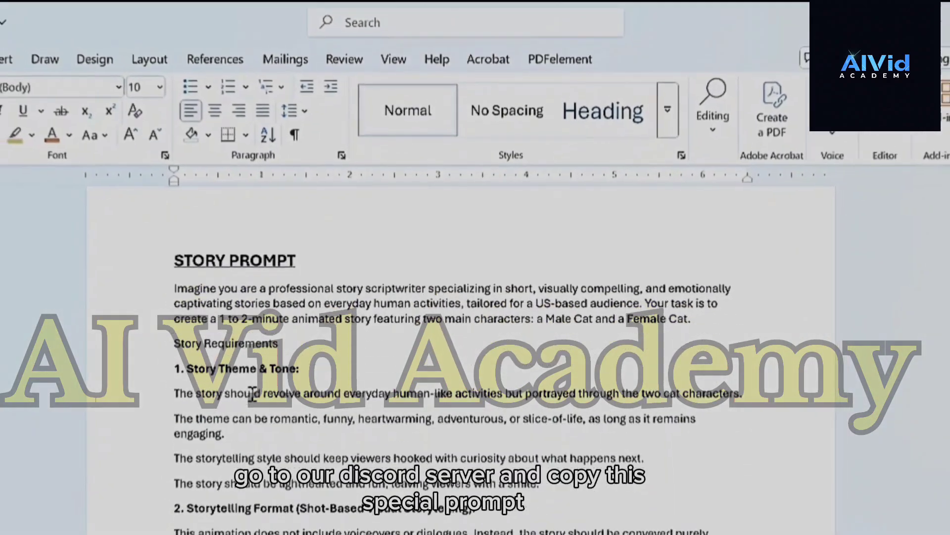
Switch to the Word document, review the story prompt and select its text starting from "Imagine you are a professional story scriptwriter".
scroll(252, 393, down, 10)
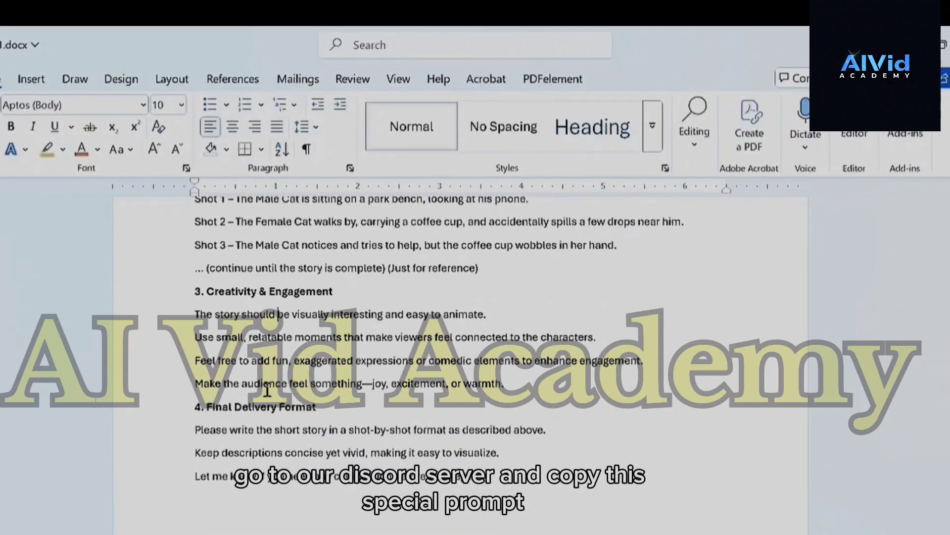
scroll(268, 391, up, 12)
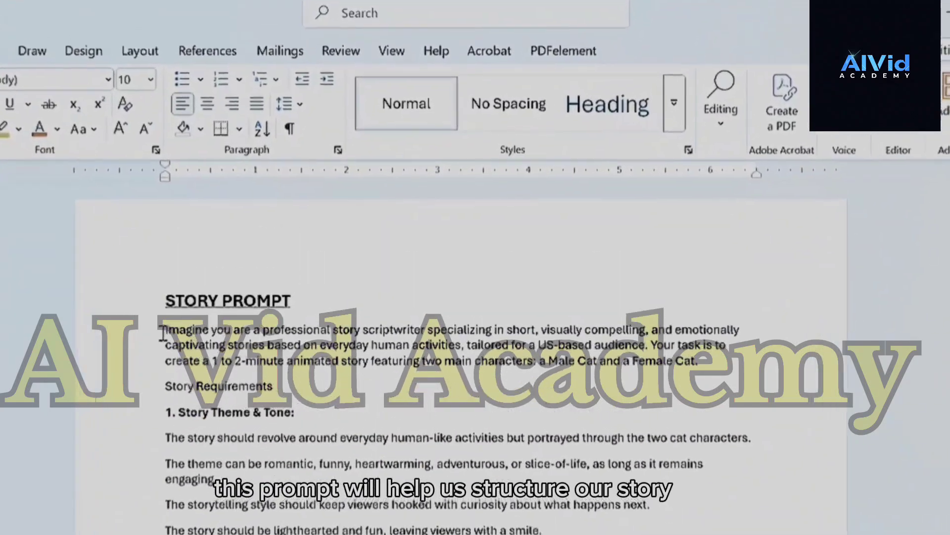
drag(164, 333, 424, 530)
scroll(424, 513, up, 3)
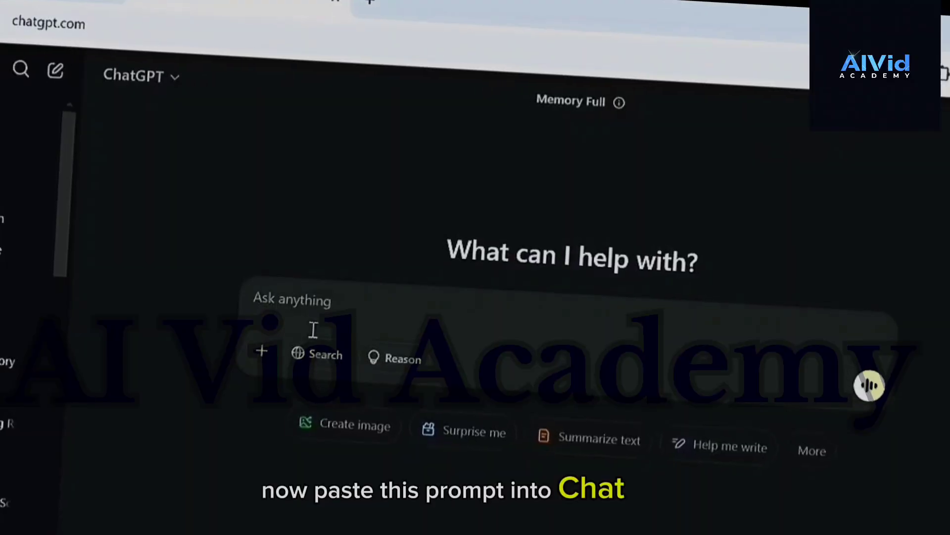
Submit the copied story prompt to ChatGPT, look through the shot-by-shot story and select the Shot 1 description.
key(ctrl+v)
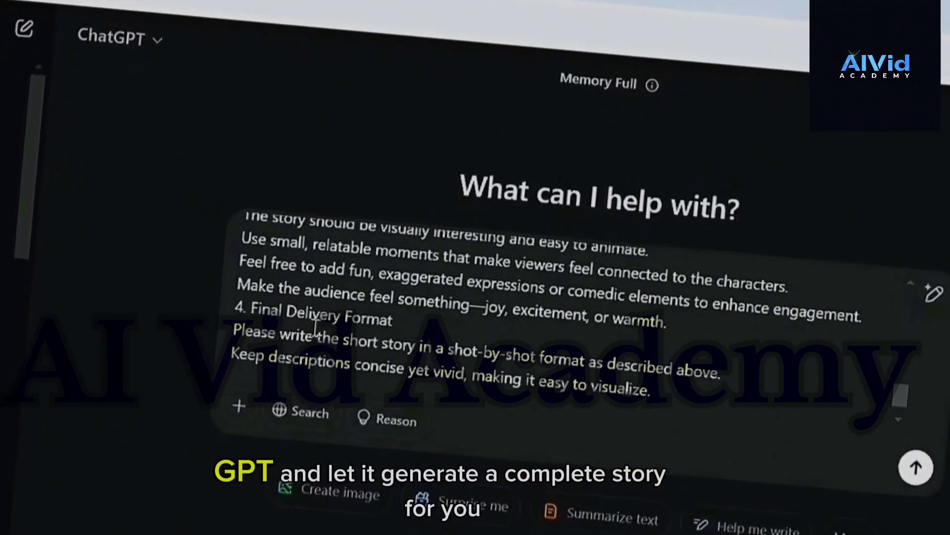
key(Return)
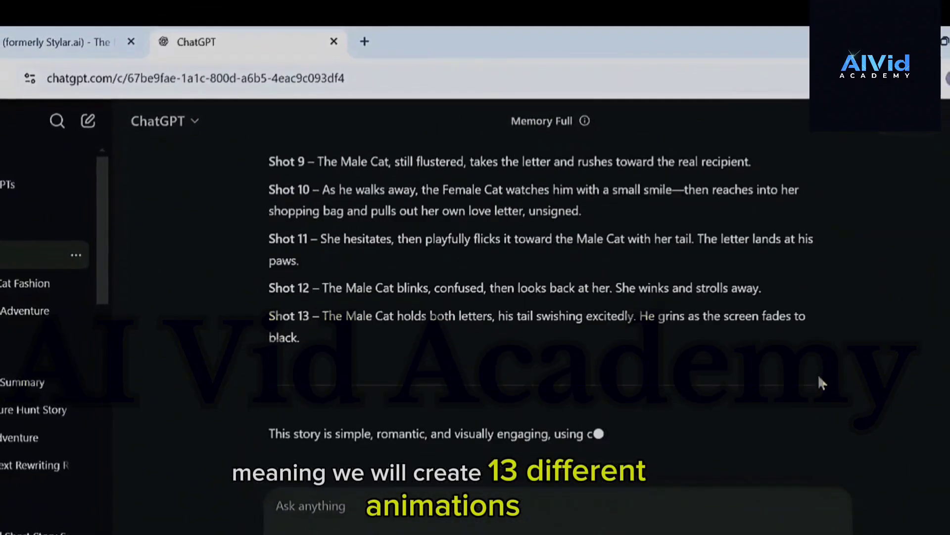
scroll(818, 379, up, 15)
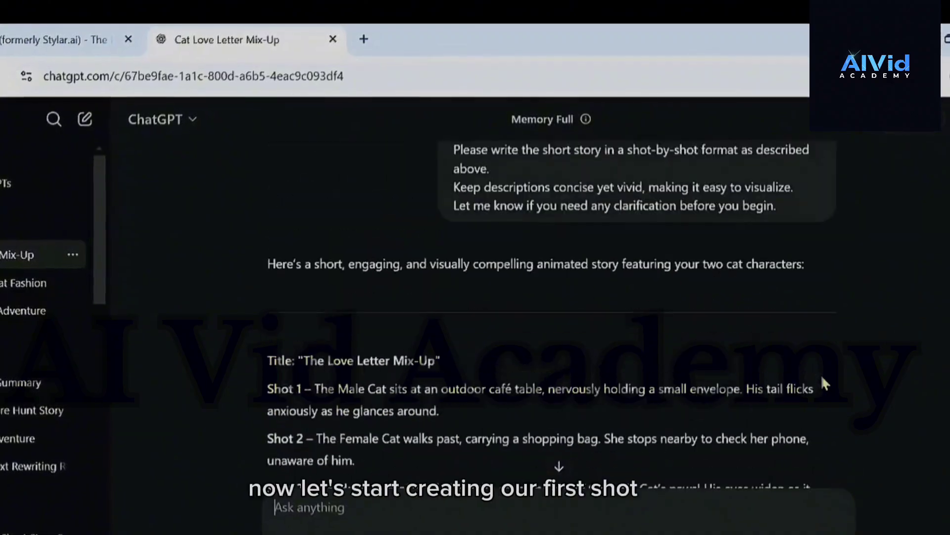
scroll(822, 381, down, 5)
scroll(836, 379, up, 5)
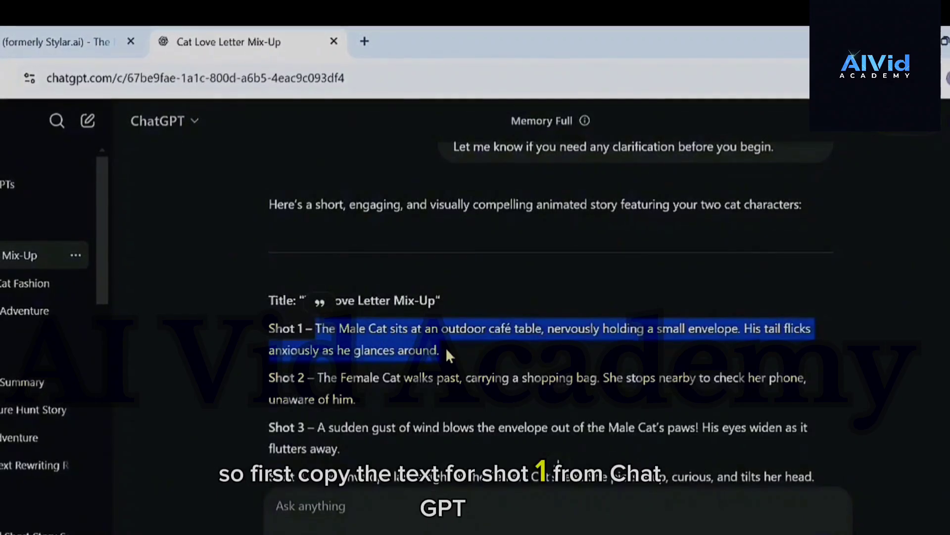
Return to Dzine's Consistent Character tool and choose Cat Male from the character library.
click(59, 35)
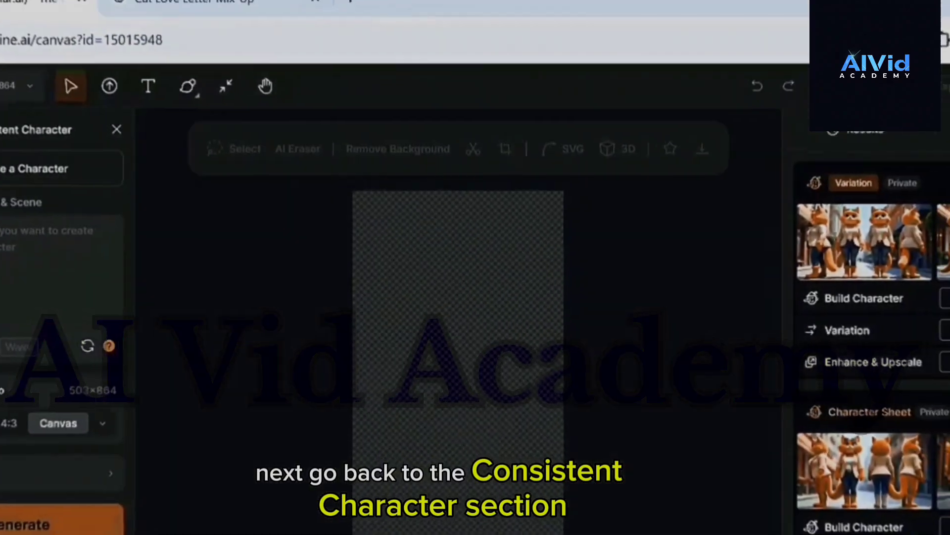
click(57, 196)
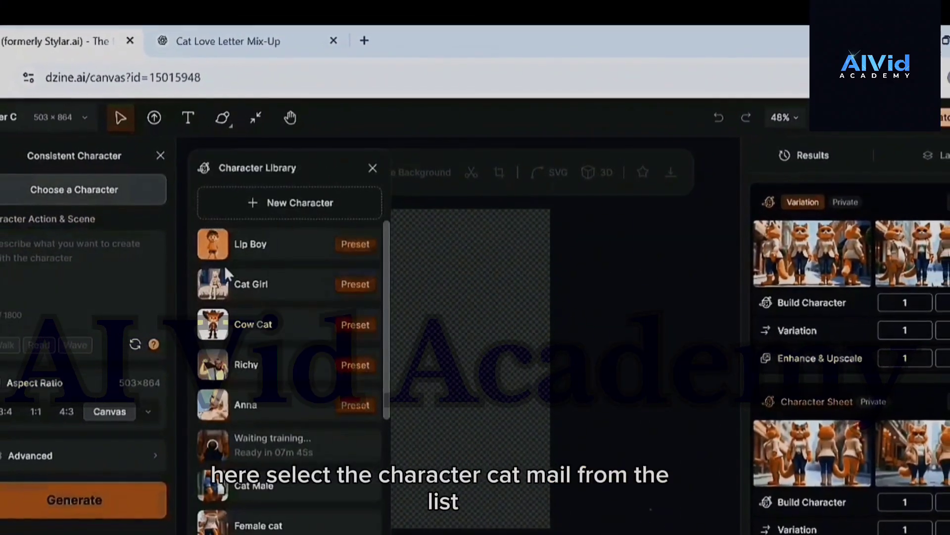
scroll(247, 346, down, 2)
click(256, 400)
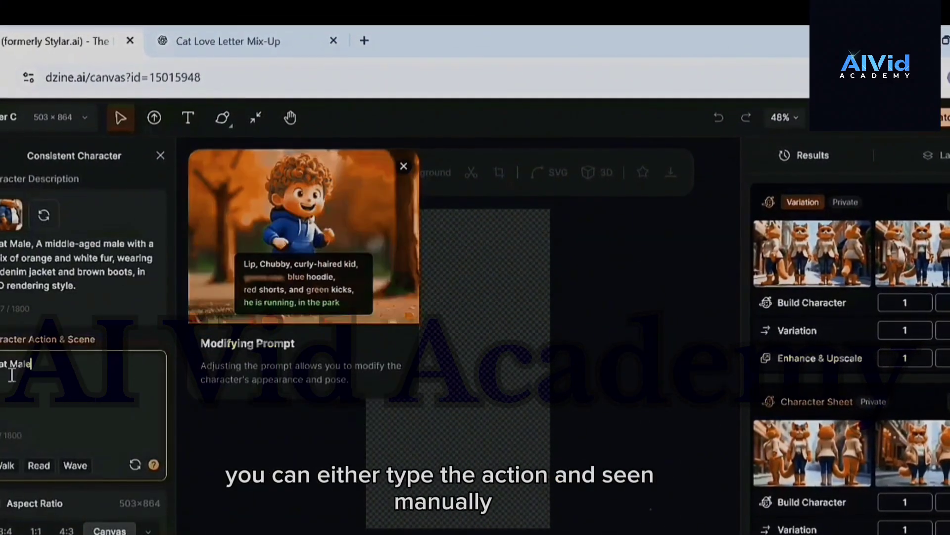
Set the scene to "Cat Male sits at an outdoor café table, nervously holding a small envelope…" and generate it at 16:9.
text(The Male Cat sits at an outdoor café table, nervously holding a small envelope. His tail flicks nervously as he glances around.)
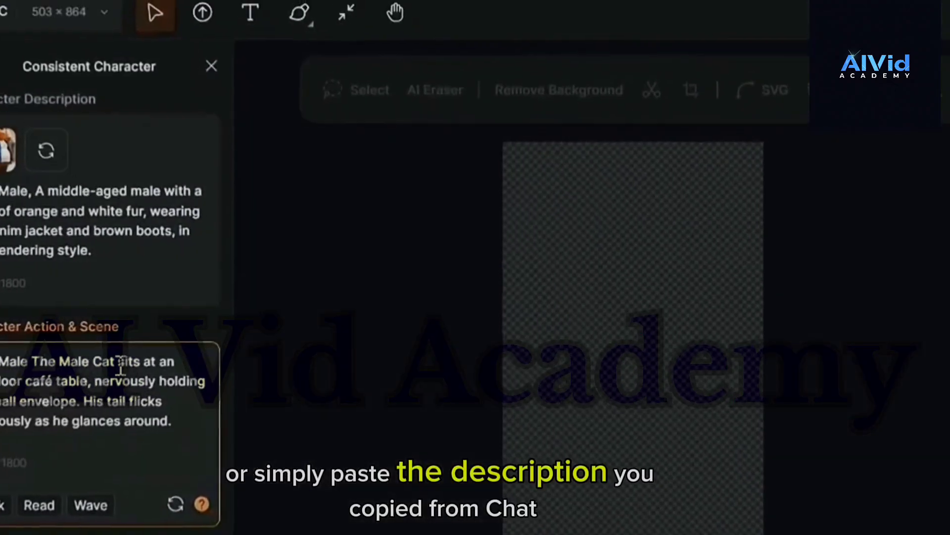
drag(32, 362, 119, 365)
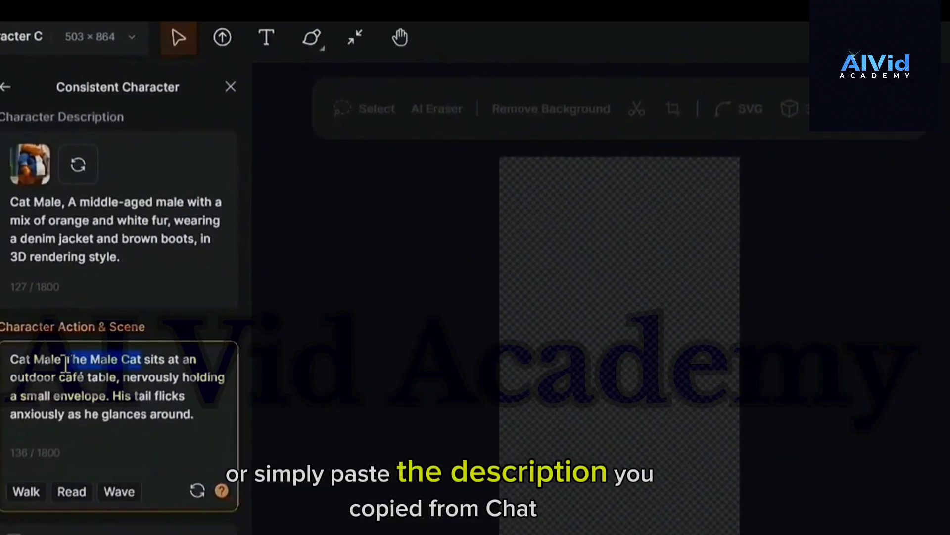
key(BackSpace)
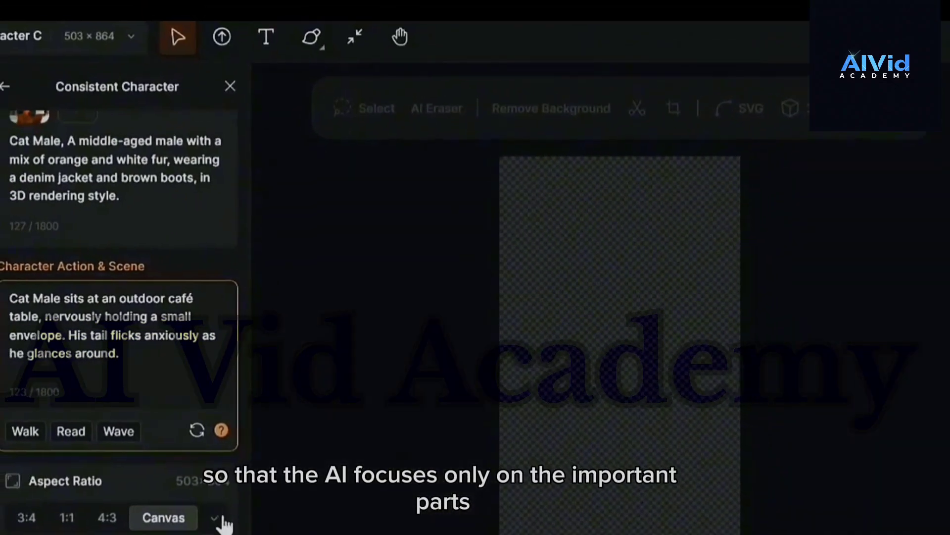
click(218, 518)
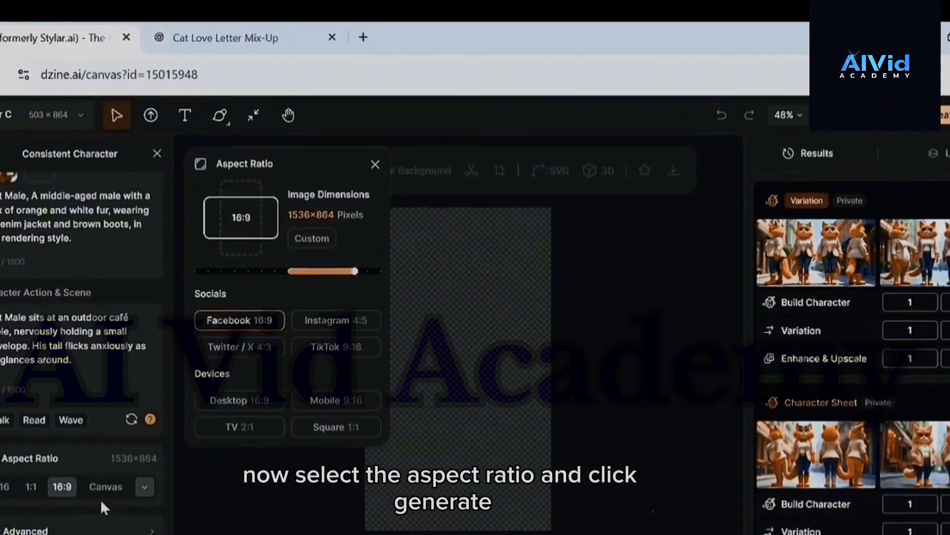
click(100, 533)
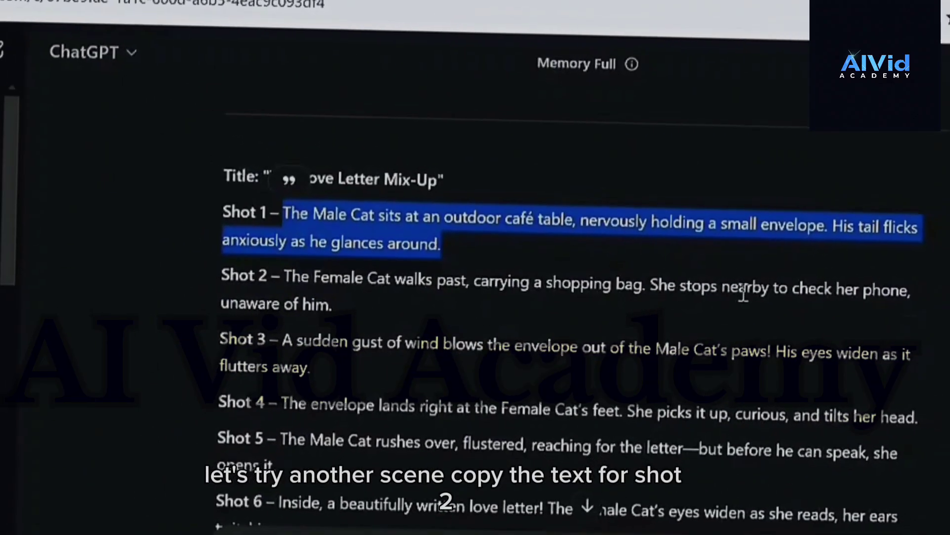
Copy the Shot 2 description from ChatGPT and generate that scene in Dzine with the Female cat character, without repeating her name.
drag(285, 276, 335, 307)
key(ctrl+c)
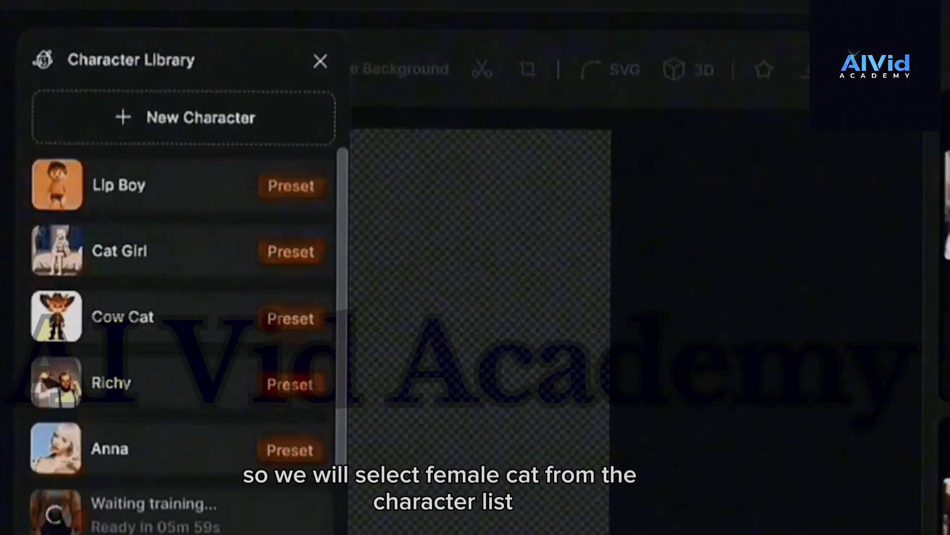
scroll(168, 448, down, 2)
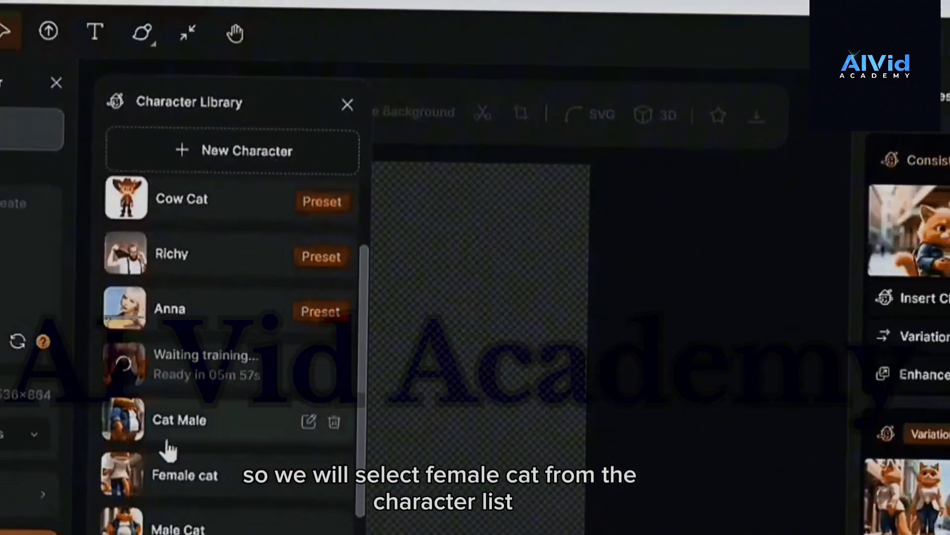
click(144, 476)
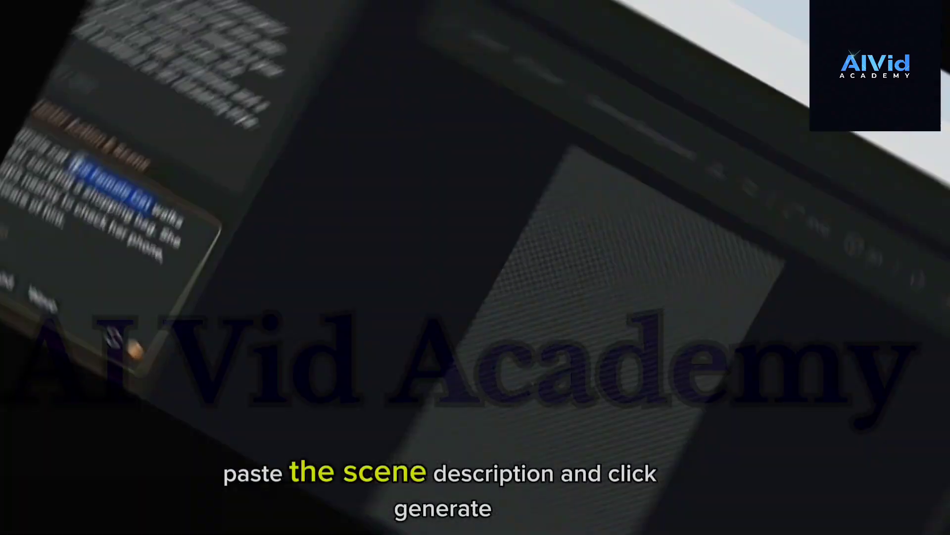
key(ctrl+v)
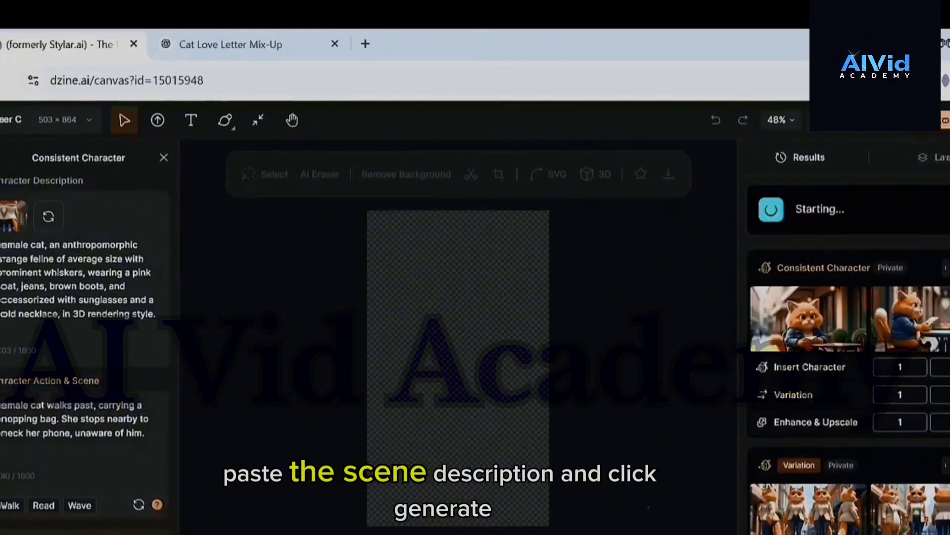
mouse_move(916, 255)
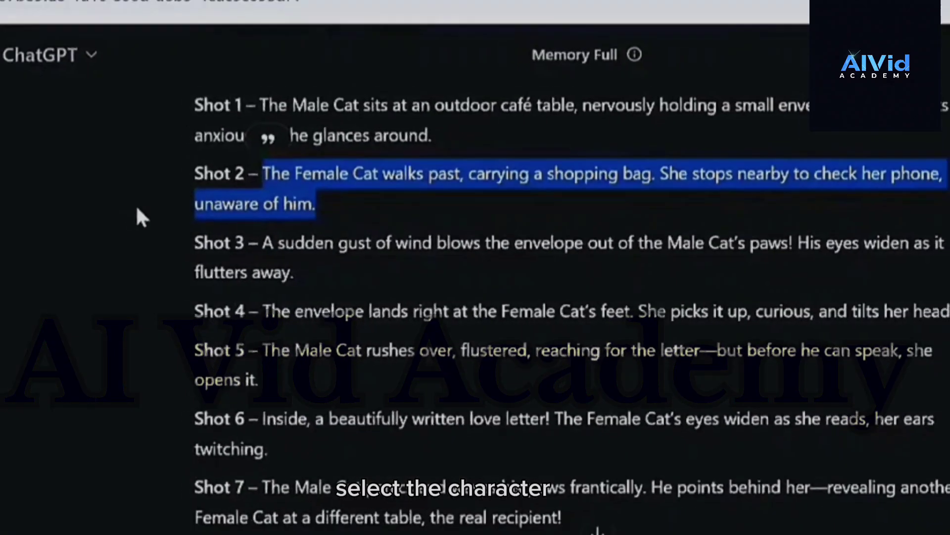
Select the Shot 3 description in ChatGPT and return to Dzine to choose a character for its scene.
drag(264, 243, 292, 272)
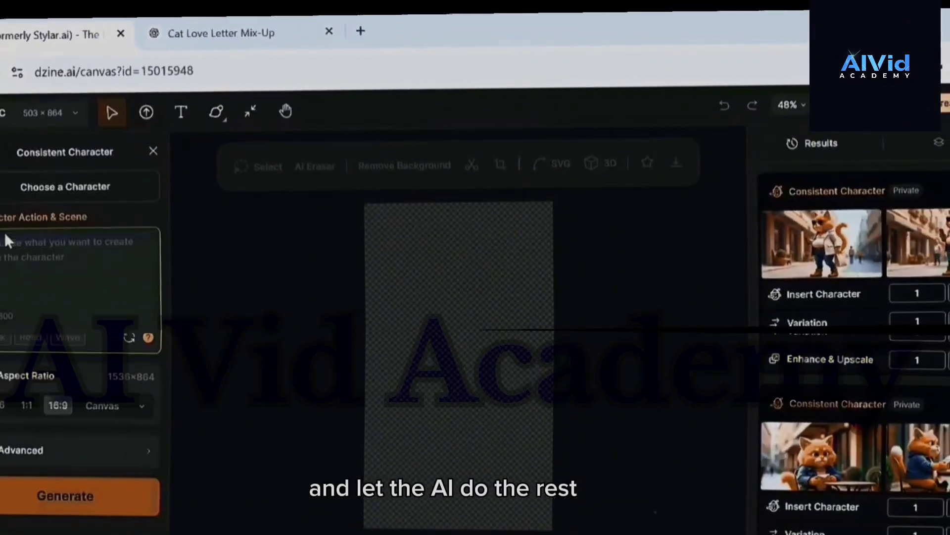
click(65, 186)
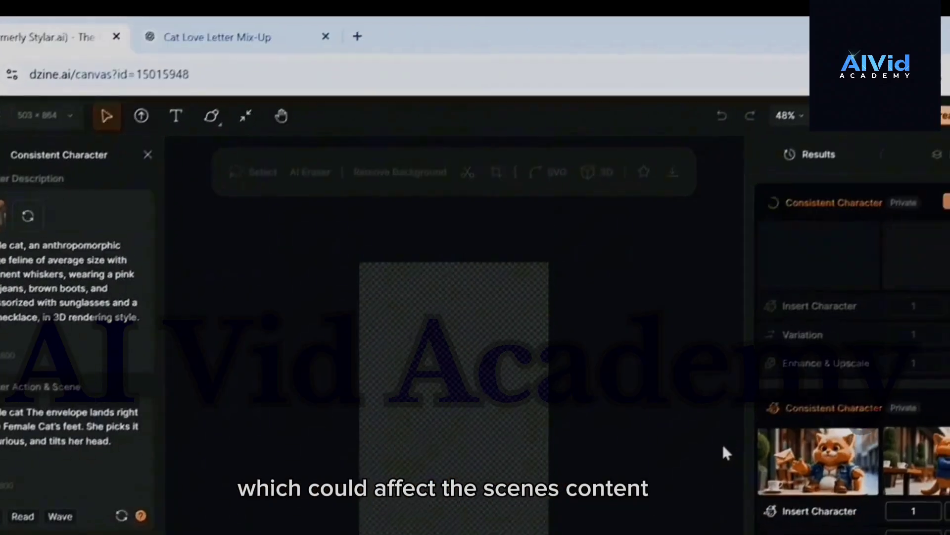
Start Insert Character on the generated image of two cats and lasso around the grey cat.
mouse_move(812, 250)
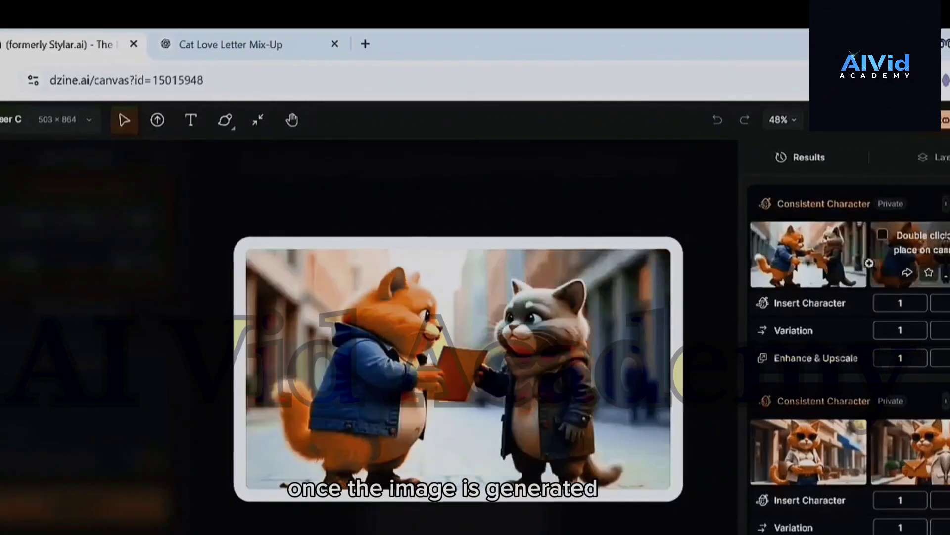
click(894, 303)
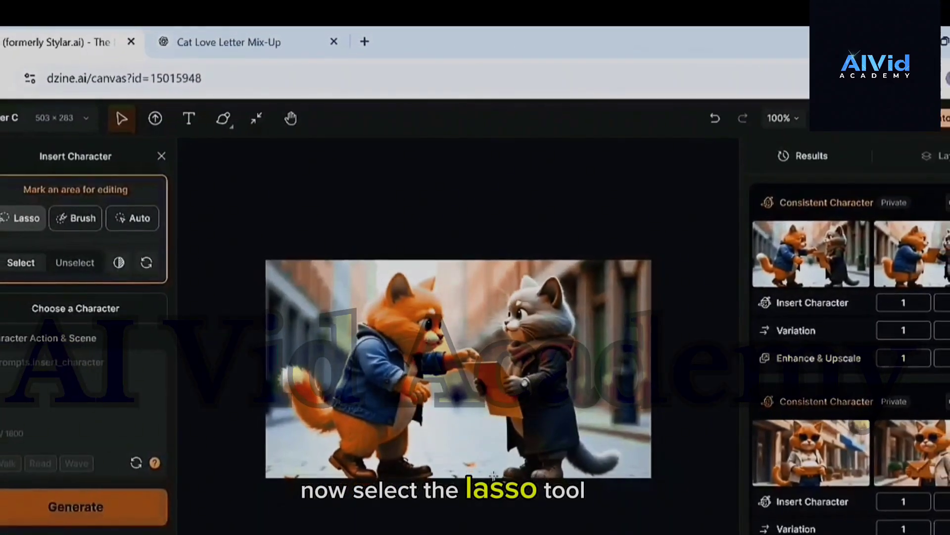
mouse_move(494, 476)
mouse_down()
mouse_move(493, 424)
mouse_move(474, 403)
mouse_move(444, 397)
mouse_move(489, 340)
mouse_up()
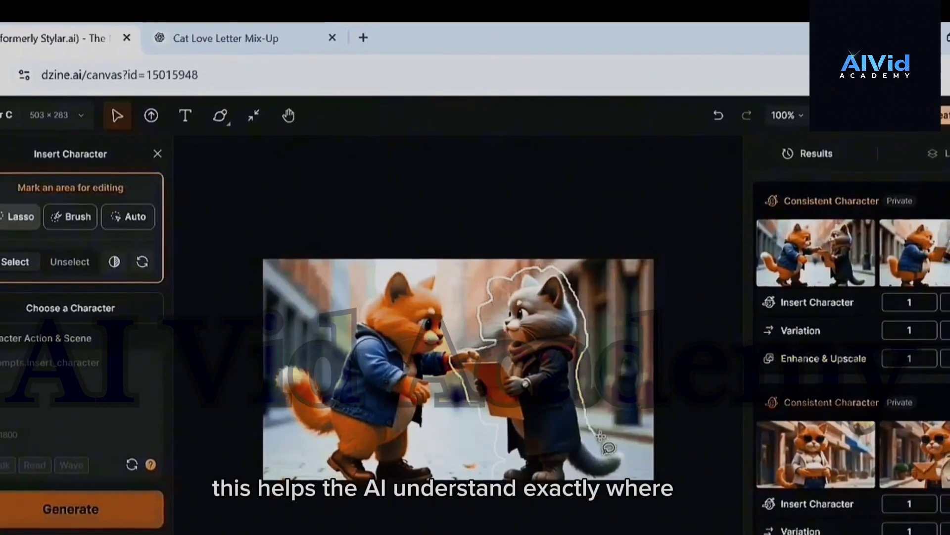
Choose Female cat as the character to insert and set the action to "Female cat, open the envelope".
click(64, 292)
click(258, 525)
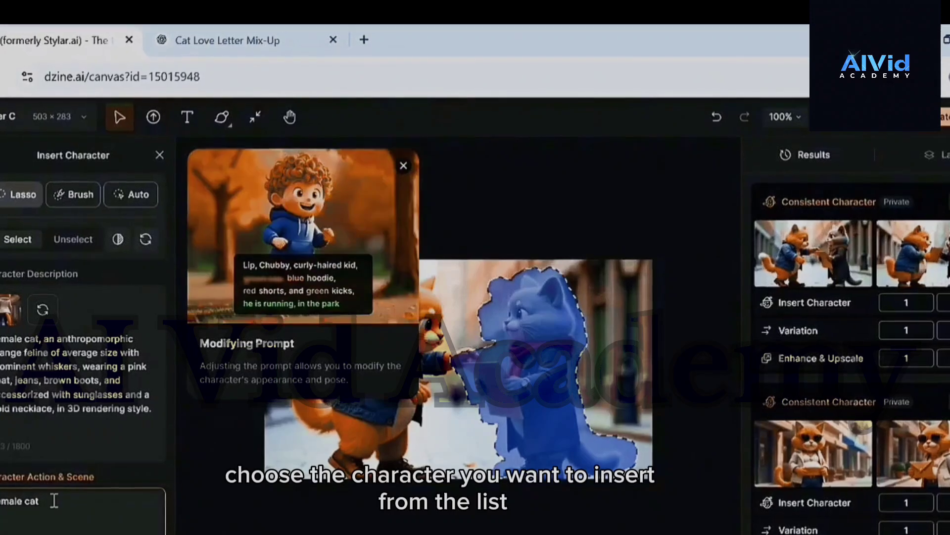
text(, open the)
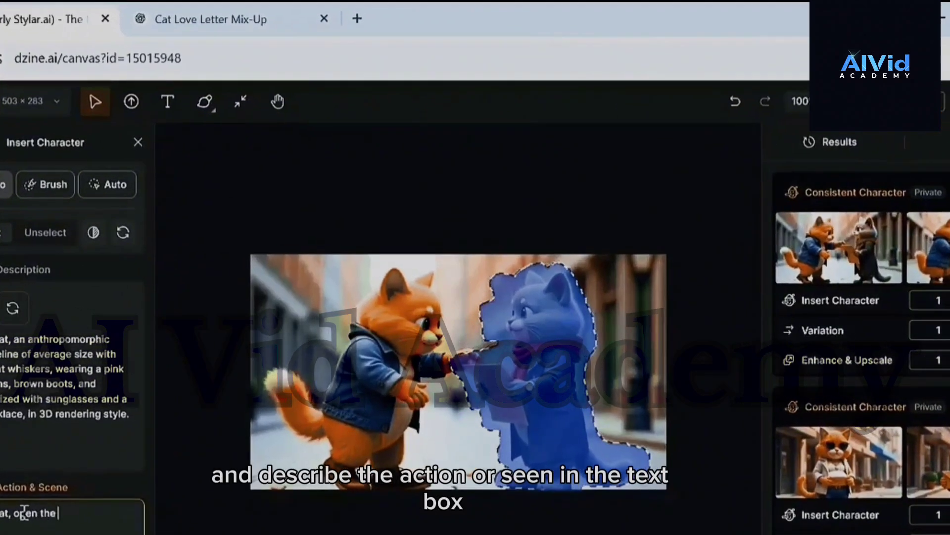
text( envelope)
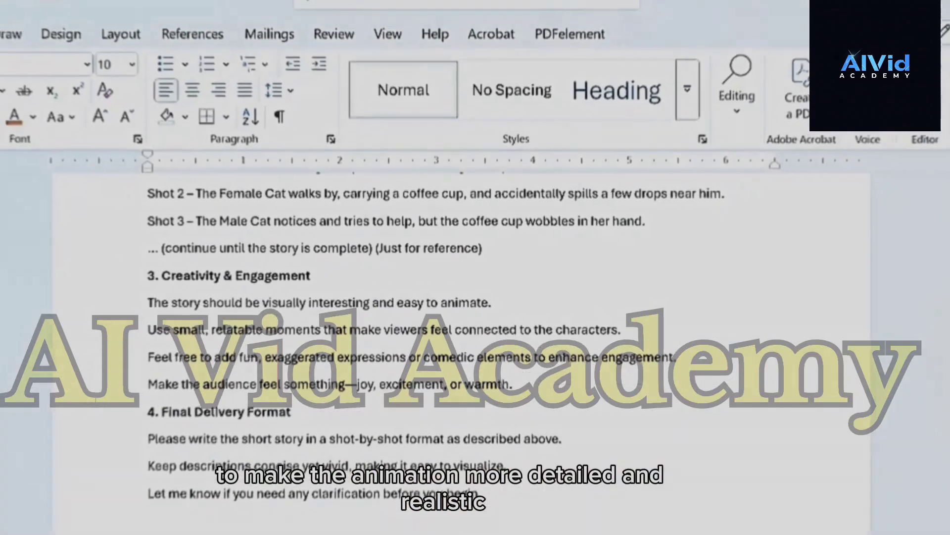
Select the text of the Animation Prompt section in the Word document and take it to the ChatGPT conversation.
scroll(132, 494, down, 10)
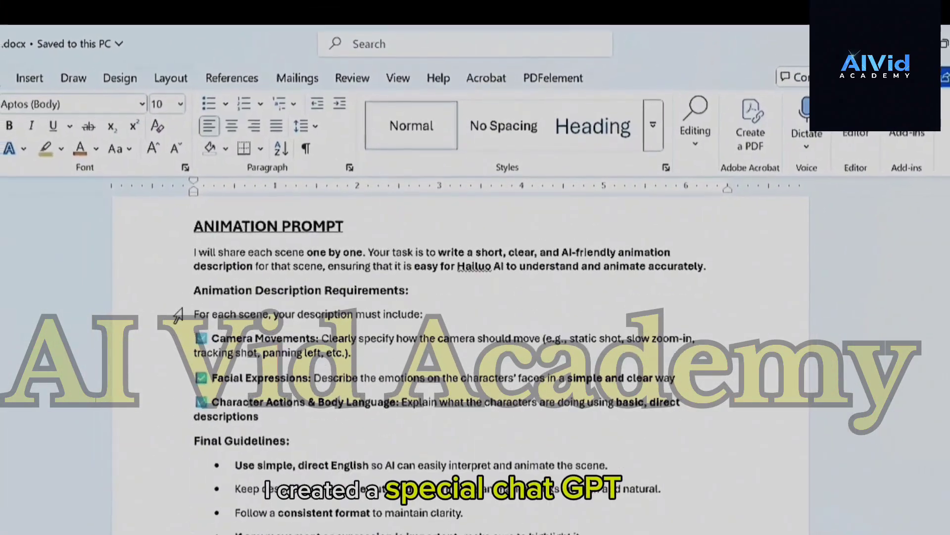
drag(194, 256, 377, 189)
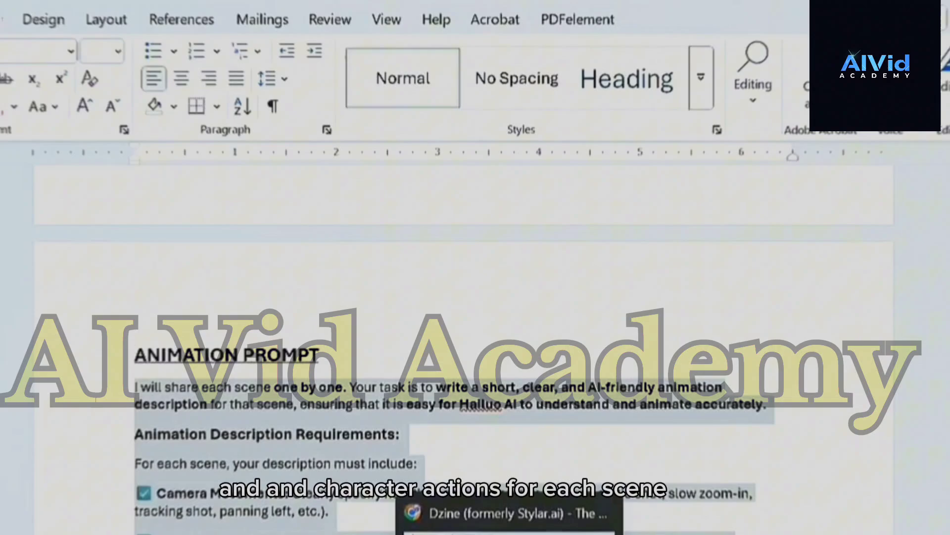
click(507, 530)
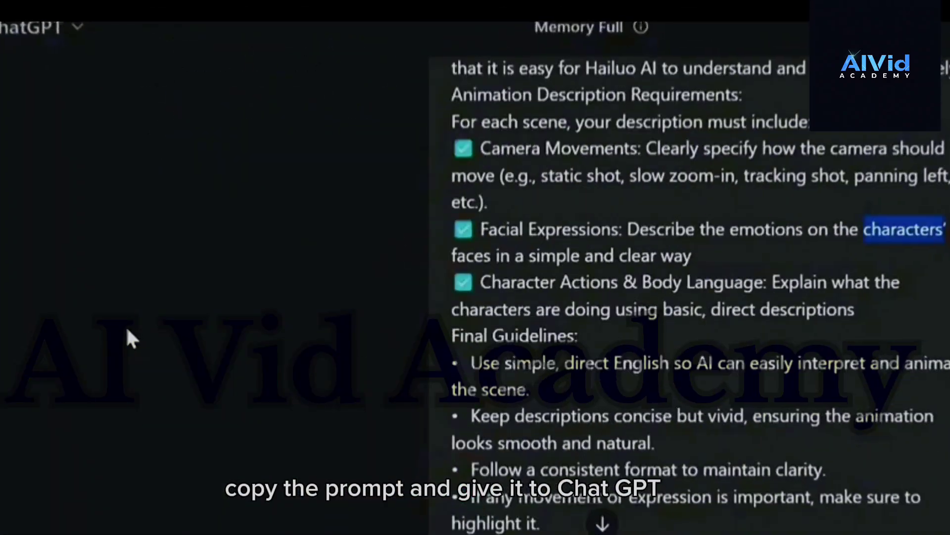
Give ChatGPT the Shot 1 scene and select the resulting animation description from Camera Movement through Character Actions & Body Language.
scroll(138, 330, down, 6)
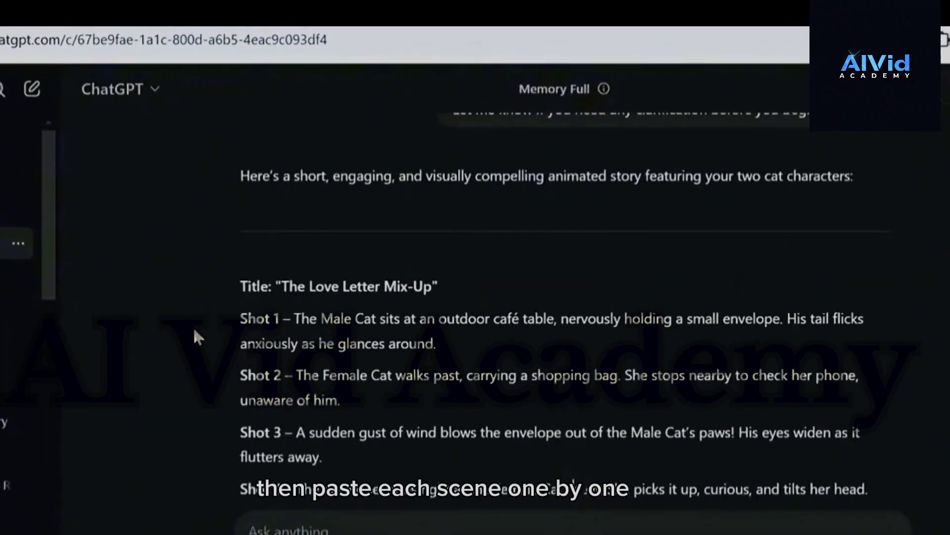
drag(246, 319, 454, 342)
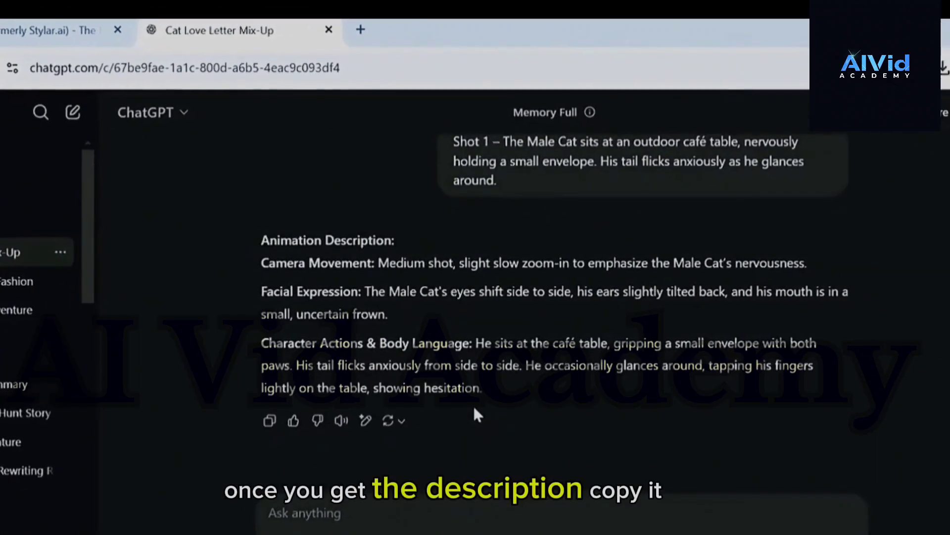
drag(497, 432, 250, 256)
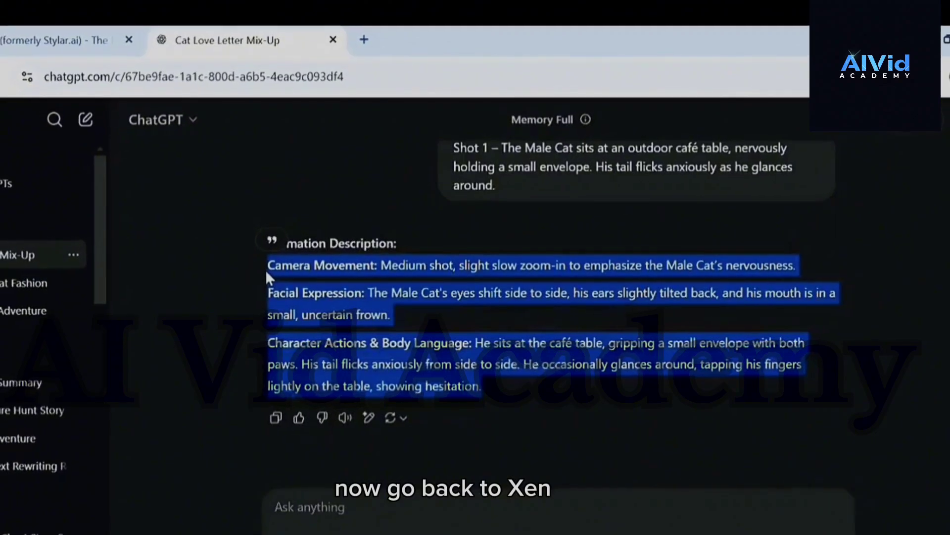
Switch to Dzine, pick the canvas image as the Image To Video source and paste the Shot 1 animation description as the prompt.
click(45, 16)
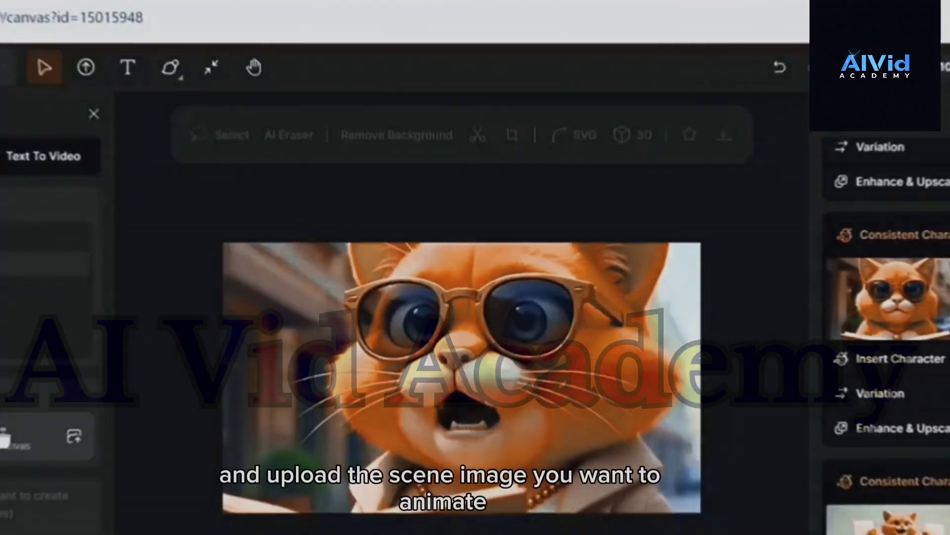
click(83, 412)
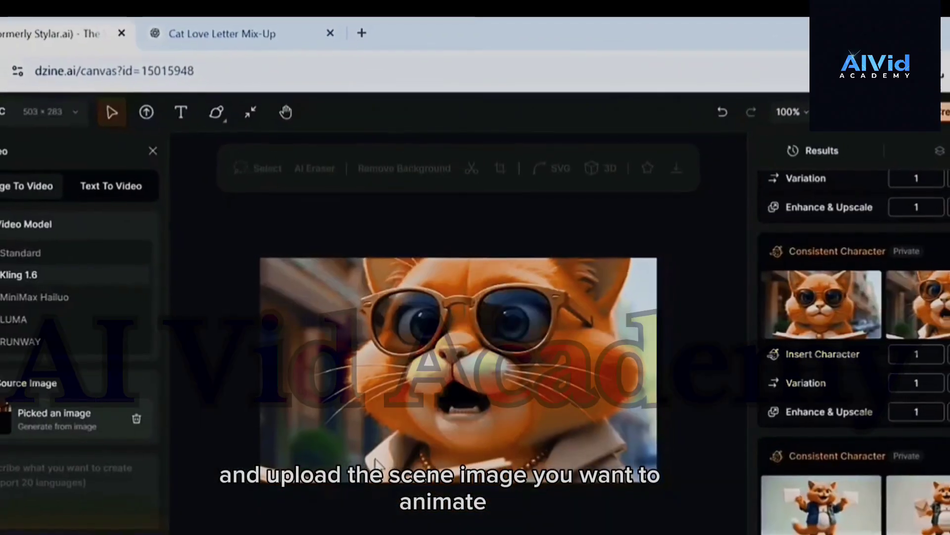
click(65, 385)
key(ctrl+v)
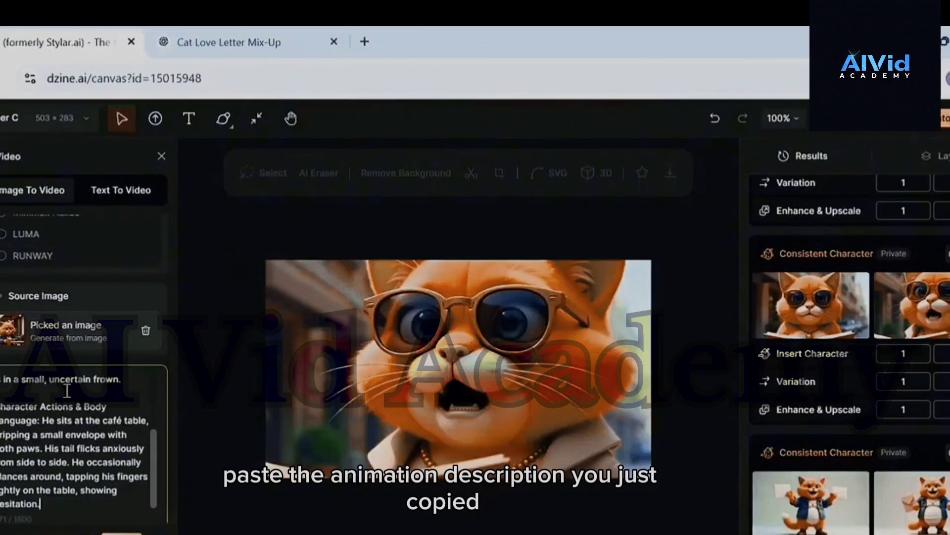
scroll(91, 442, down, 3)
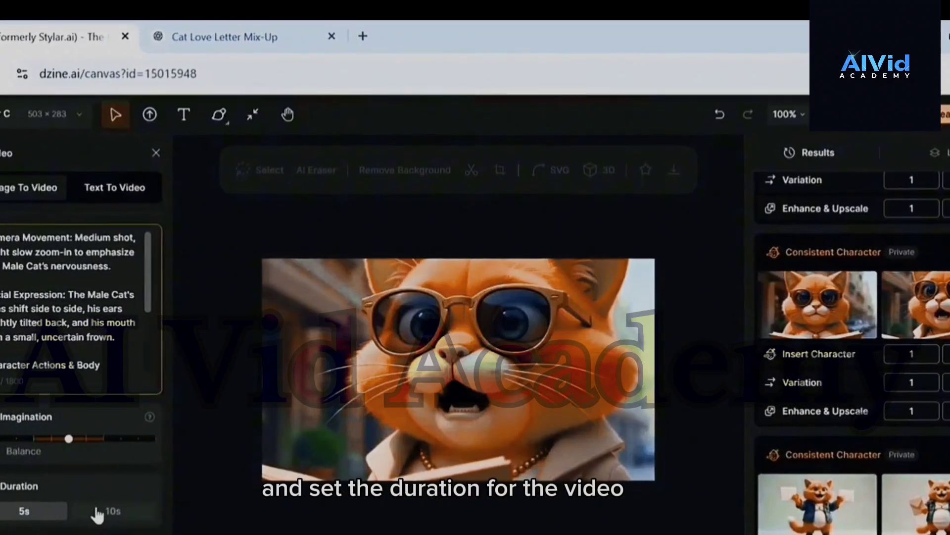
Set the duration of the image-to-video clip to 10s.
click(97, 513)
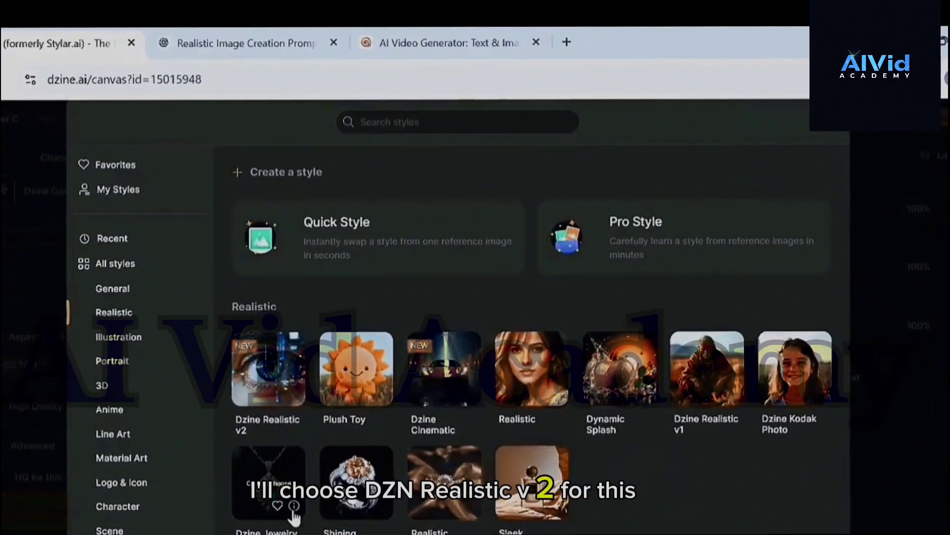
Choose the Dzine Realistic v2 style for the character sheet and show the generated results.
click(270, 377)
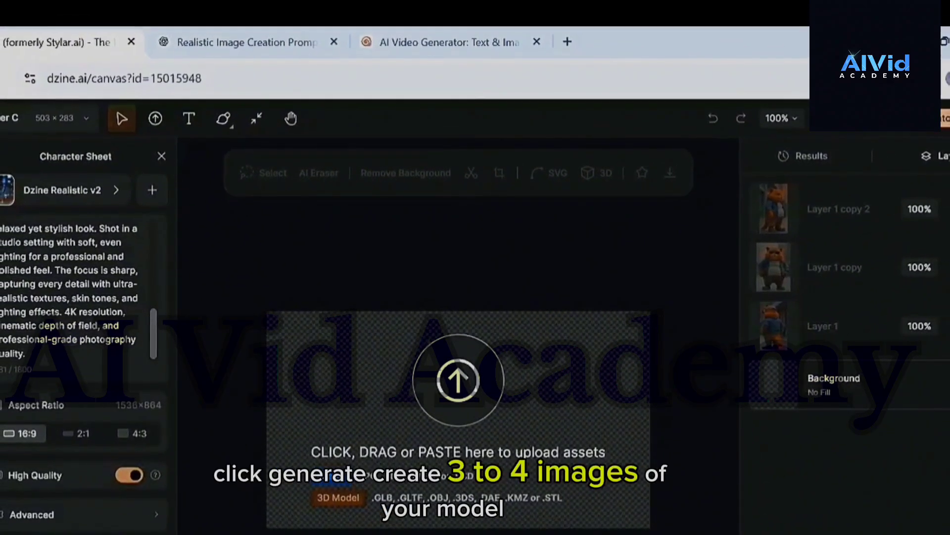
click(804, 156)
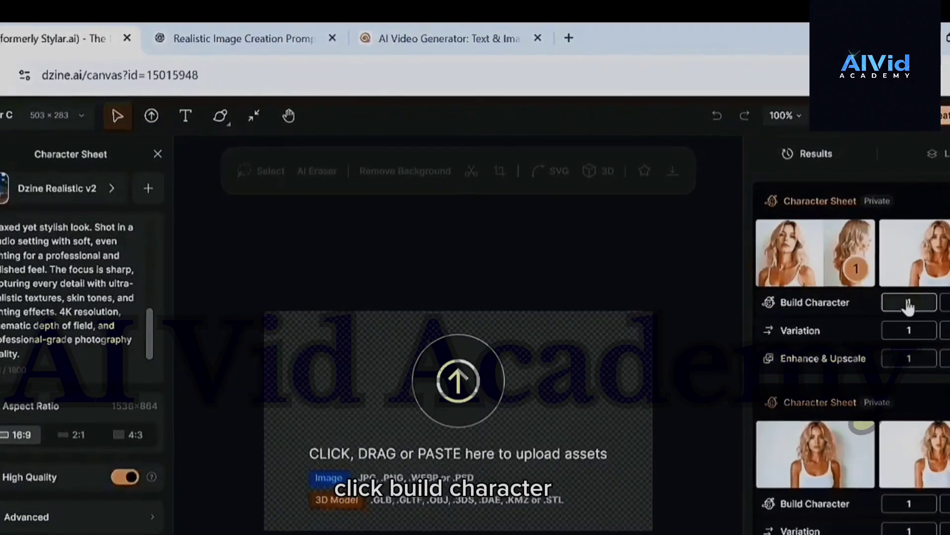
Build a new character from the first image of the top character sheet, name it "Model 1" and start its training.
click(908, 306)
click(276, 191)
text(Model 1)
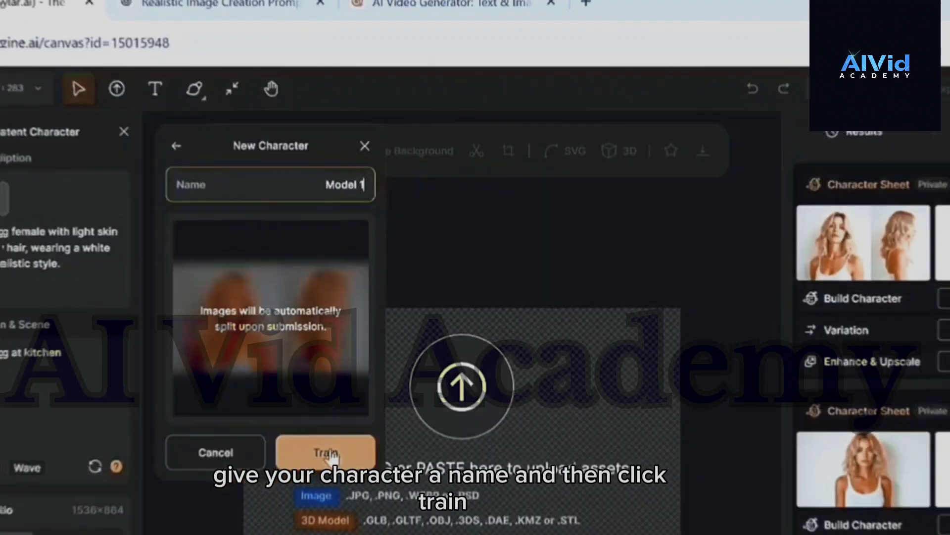
click(330, 453)
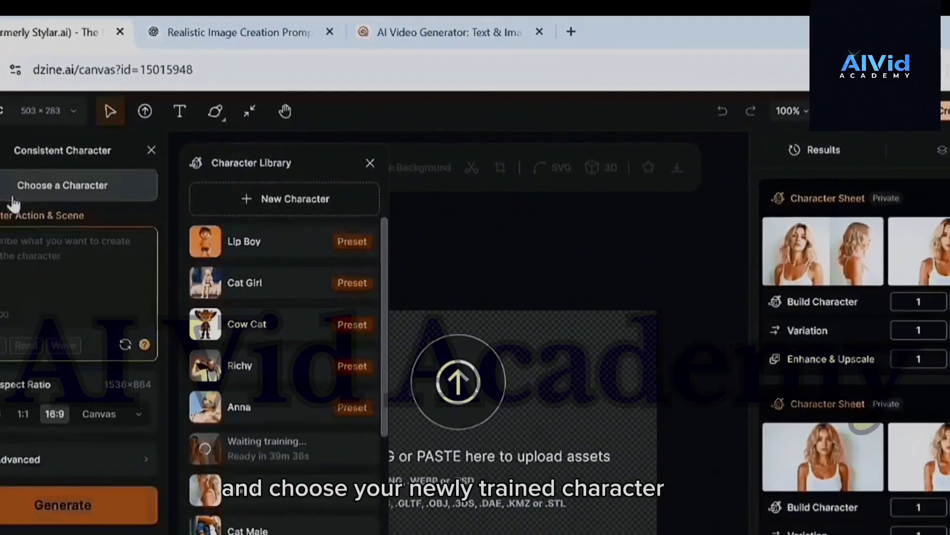
Choose the trained young female model as the consistent character and set the action and scene to "Model taking a selfie".
click(76, 196)
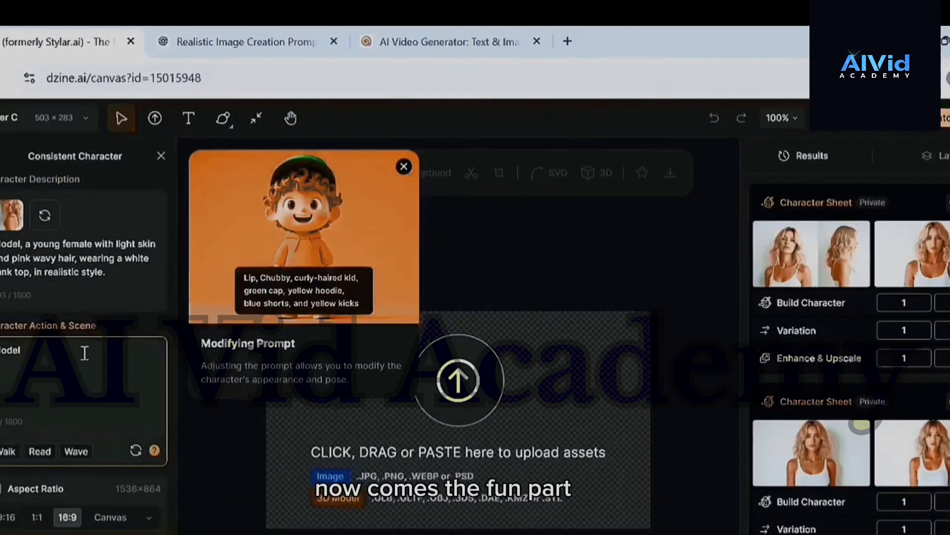
click(79, 353)
text(taking a se)
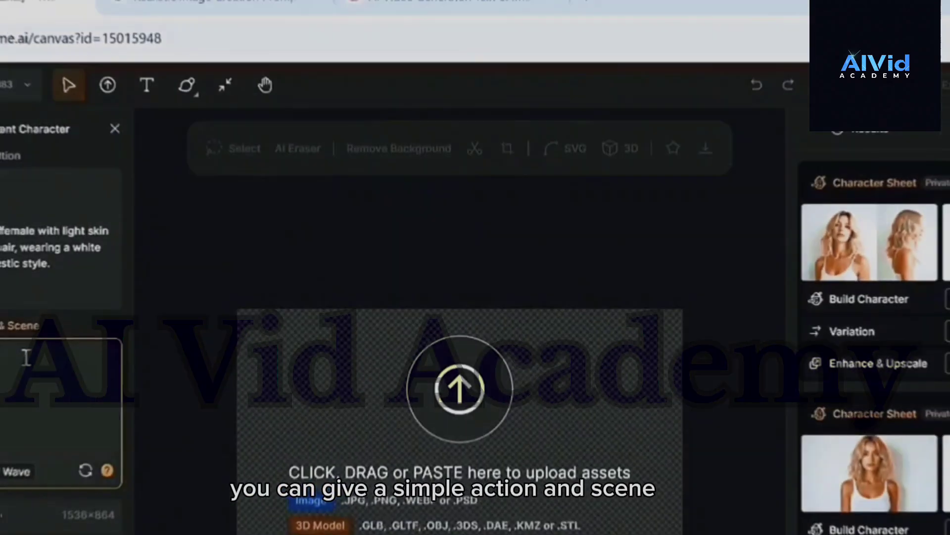
text(l taking a selfie)
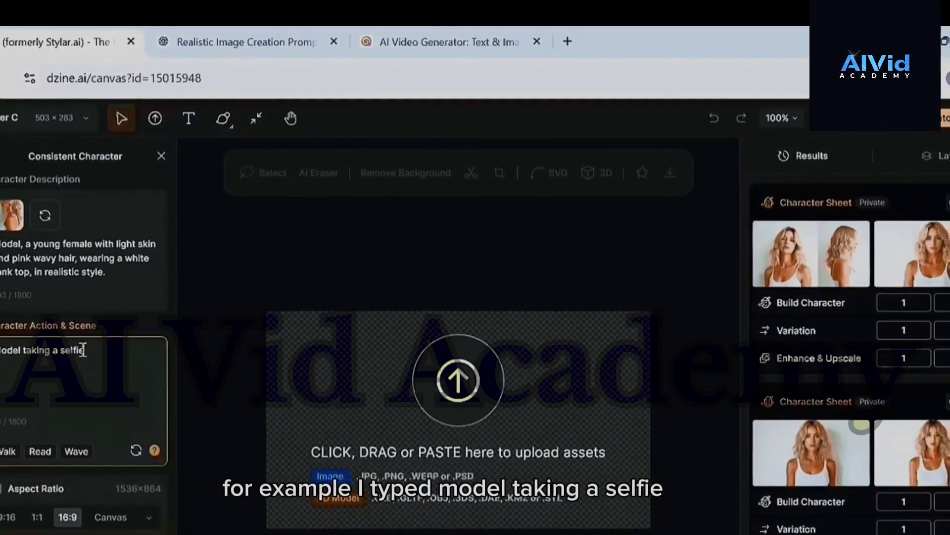